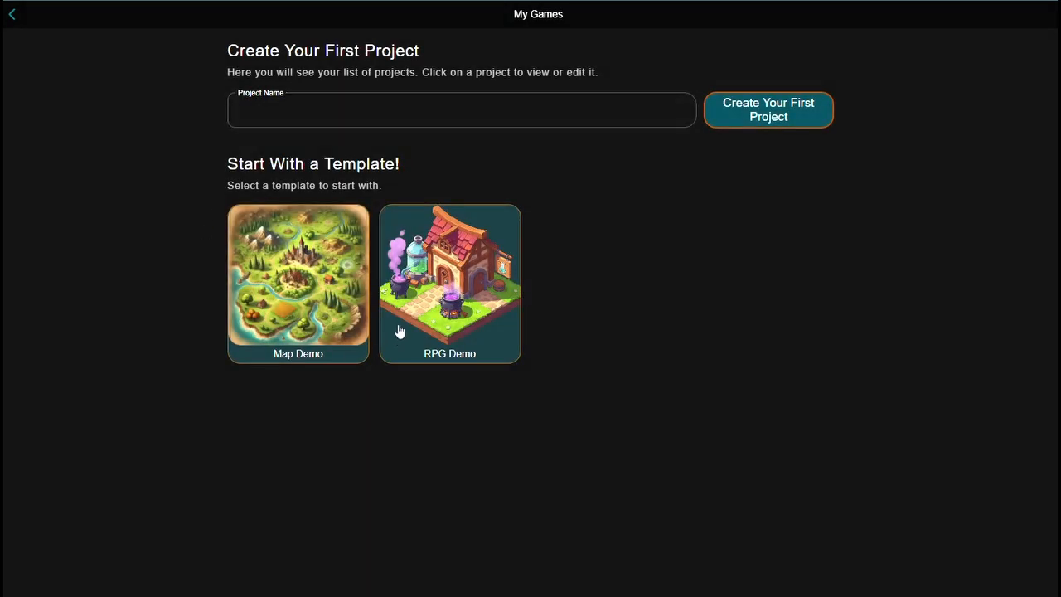
Create a blank project named "My Game From Scratch"
click(397, 113)
text(My Game F)
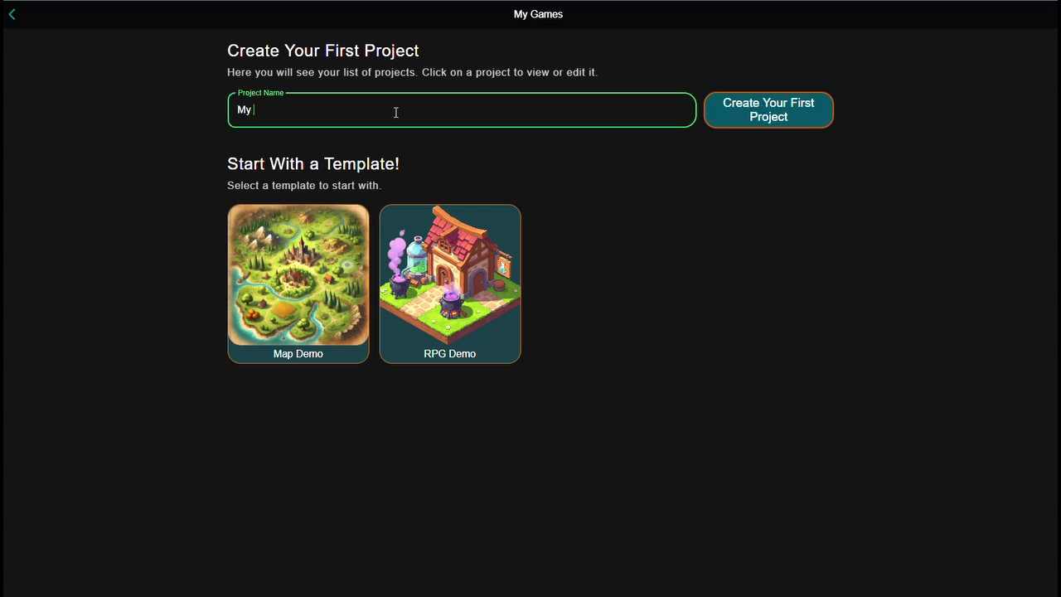
text(rom Scratch)
click(765, 113)
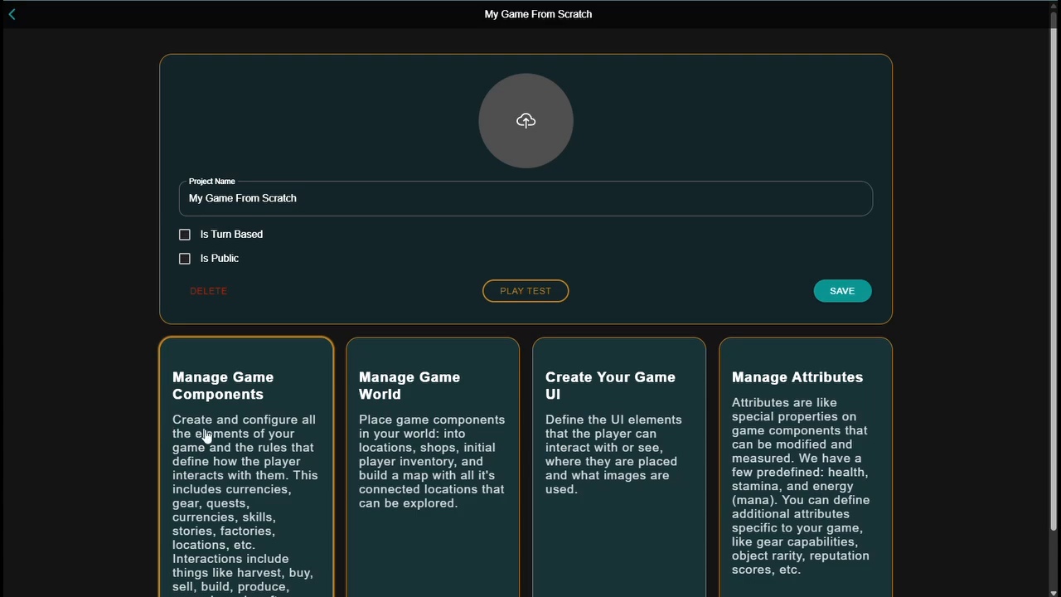
Add a Harvestable game component named "Forest" and save it
click(254, 438)
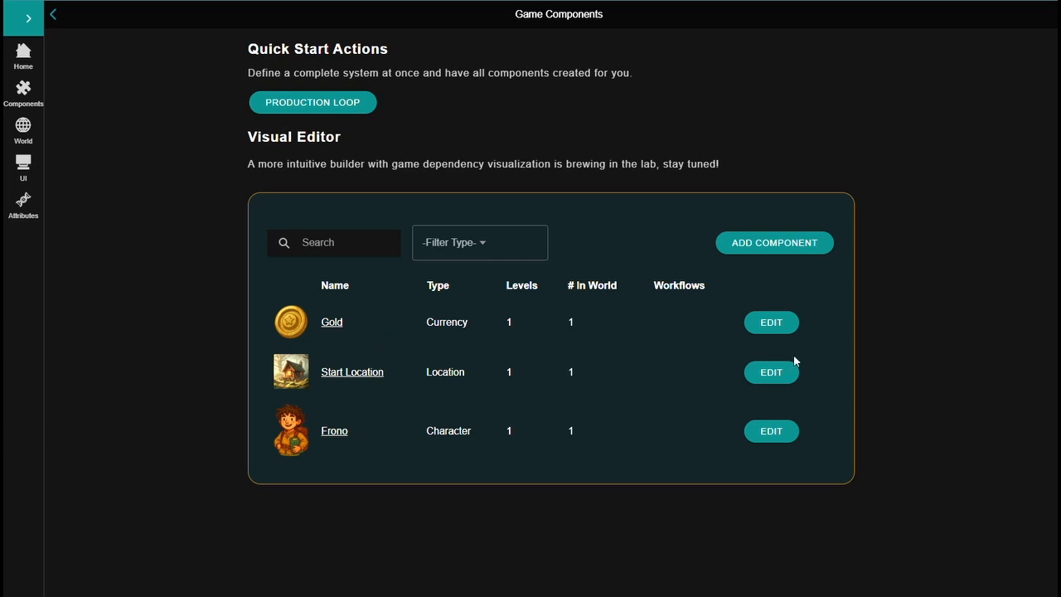
click(773, 245)
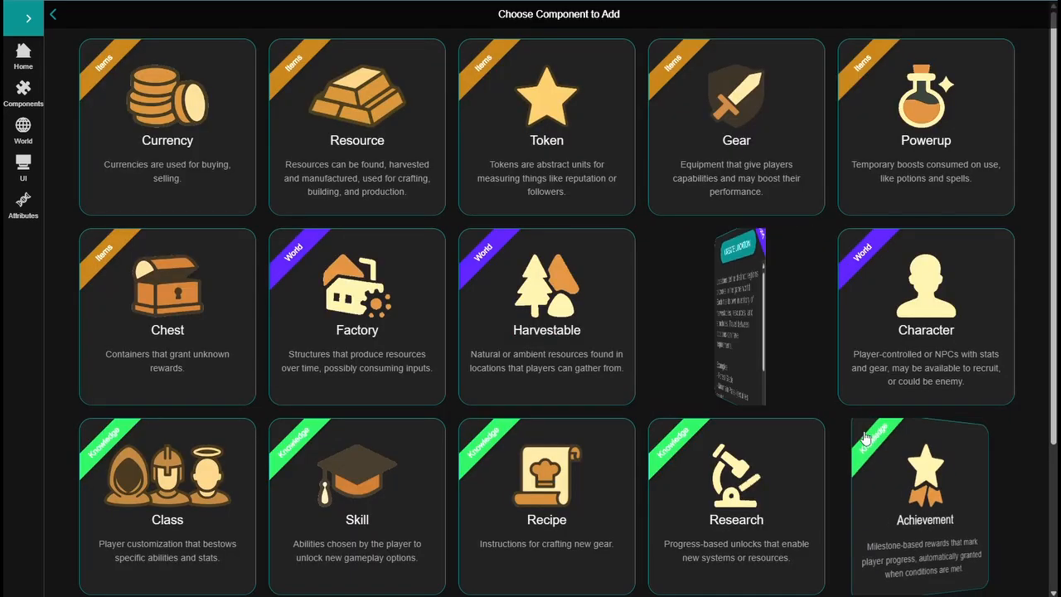
mouse_move(875, 451)
scroll(545, 191, down, 1)
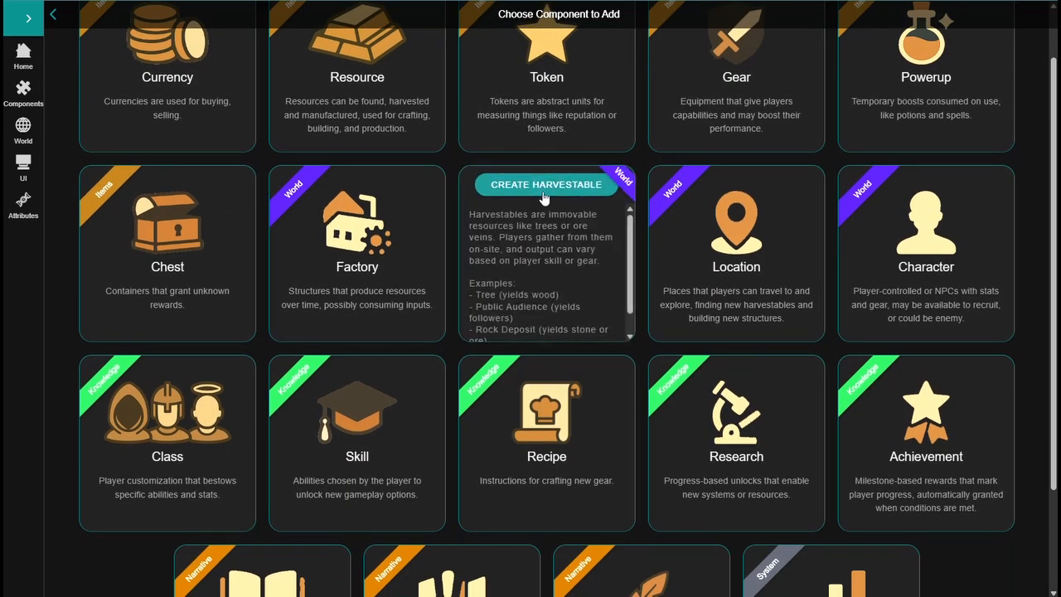
click(544, 187)
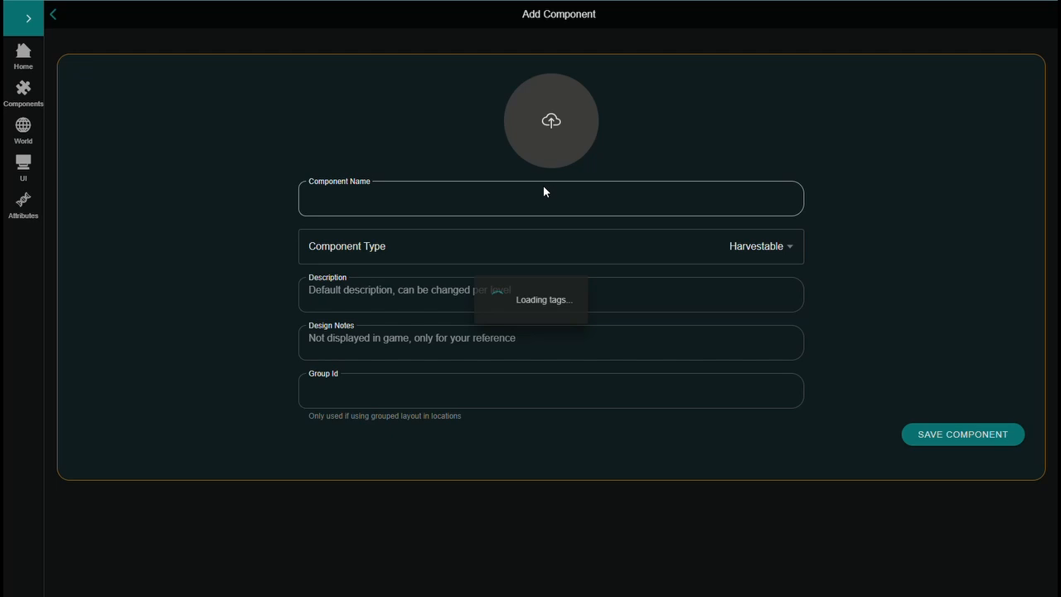
click(479, 191)
text(Forest)
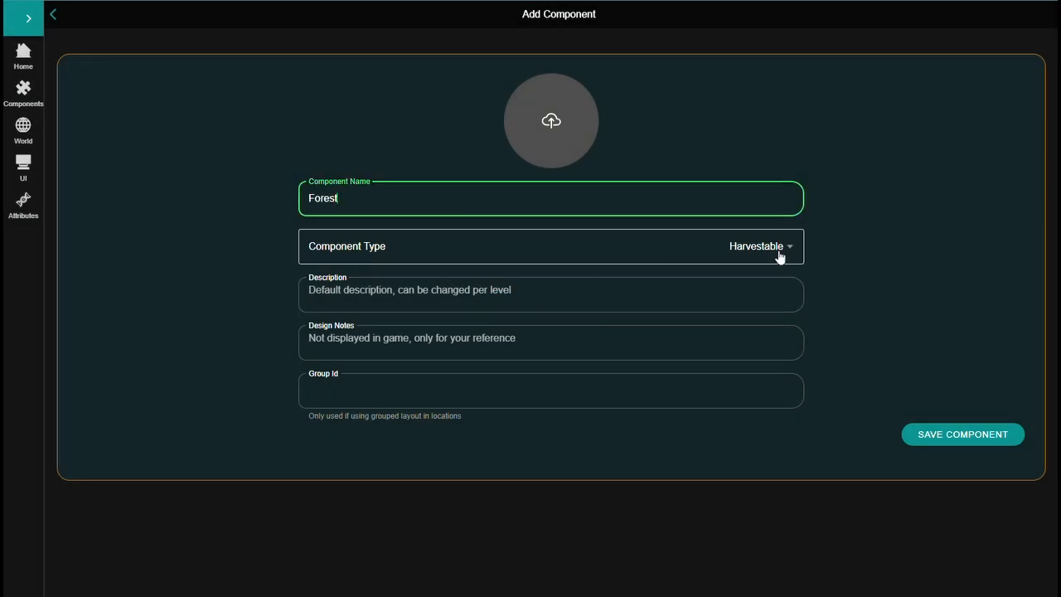
click(994, 440)
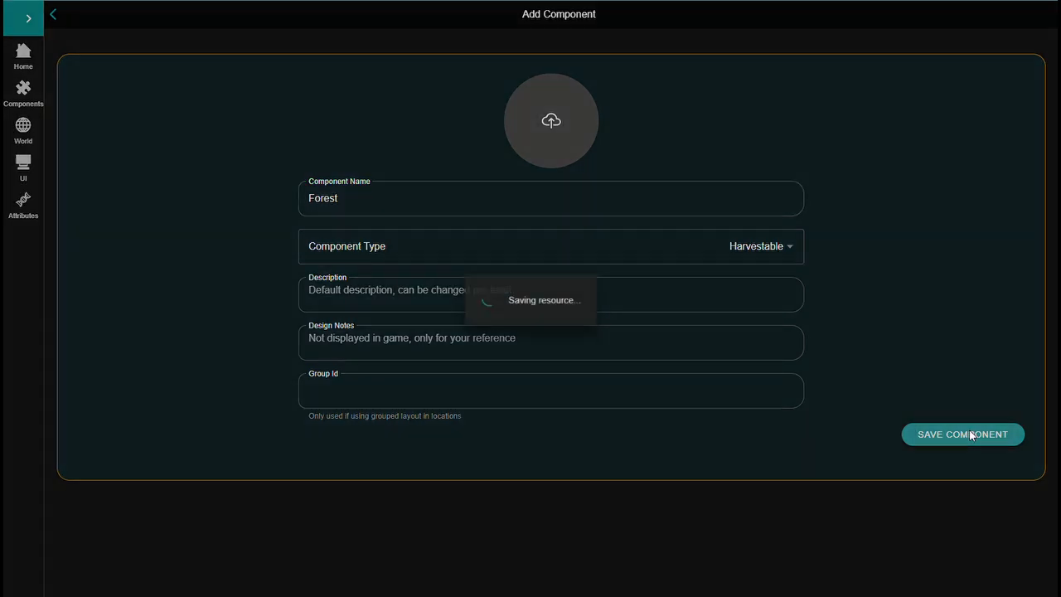
Add a Harvest workflow to level 1 of the Forest component
scroll(528, 408, down, 2)
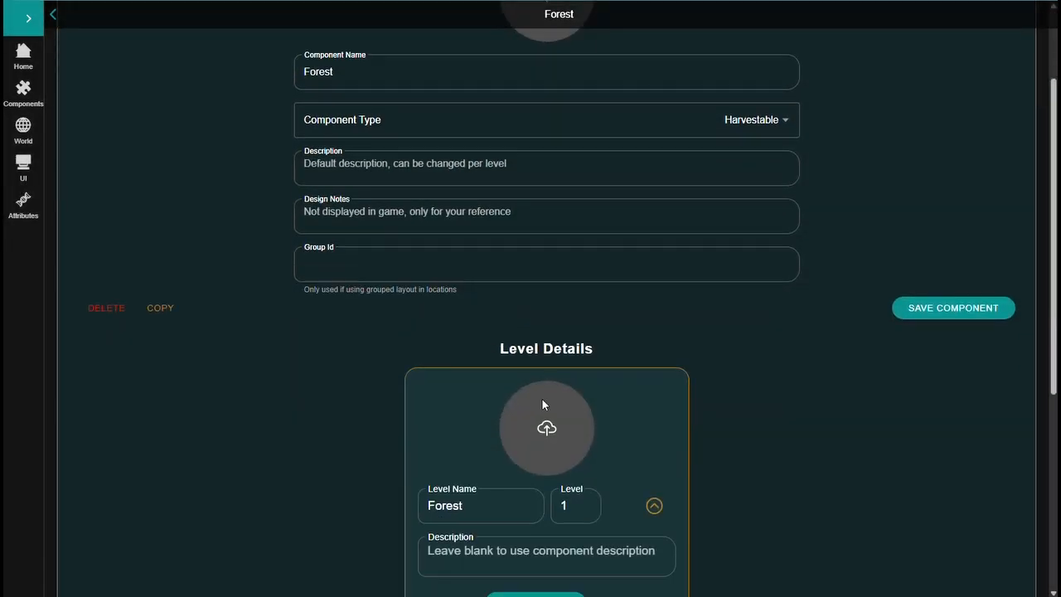
scroll(611, 398, down, 3)
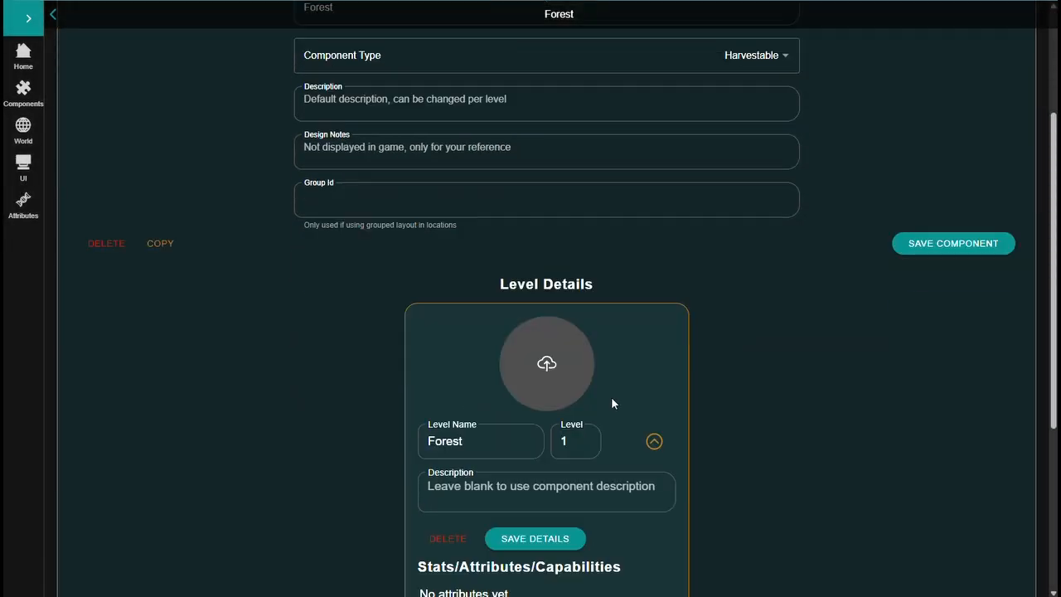
scroll(549, 428, down, 2)
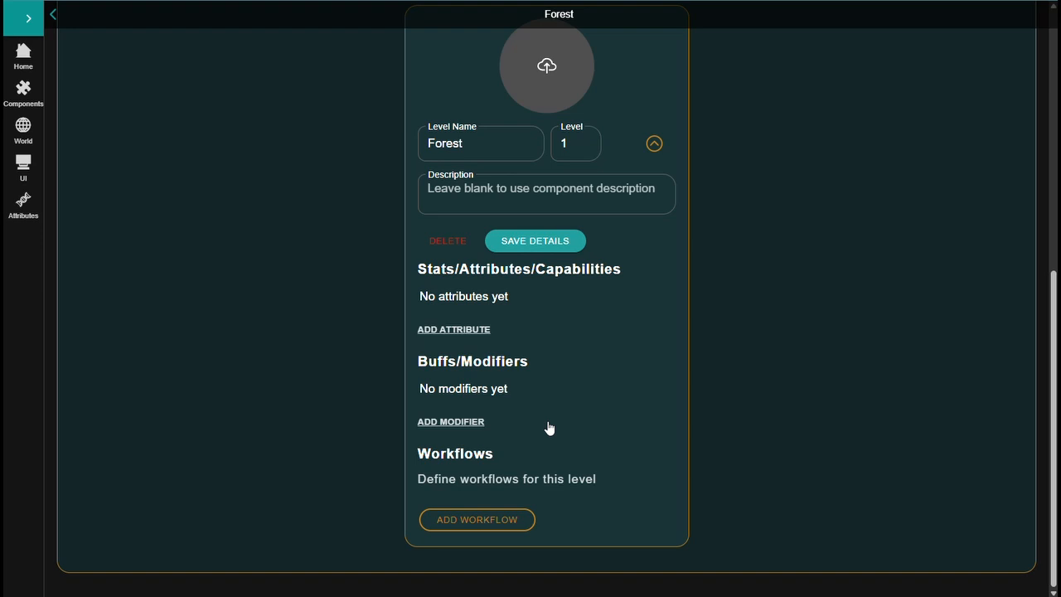
click(468, 520)
mouse_move(376, 289)
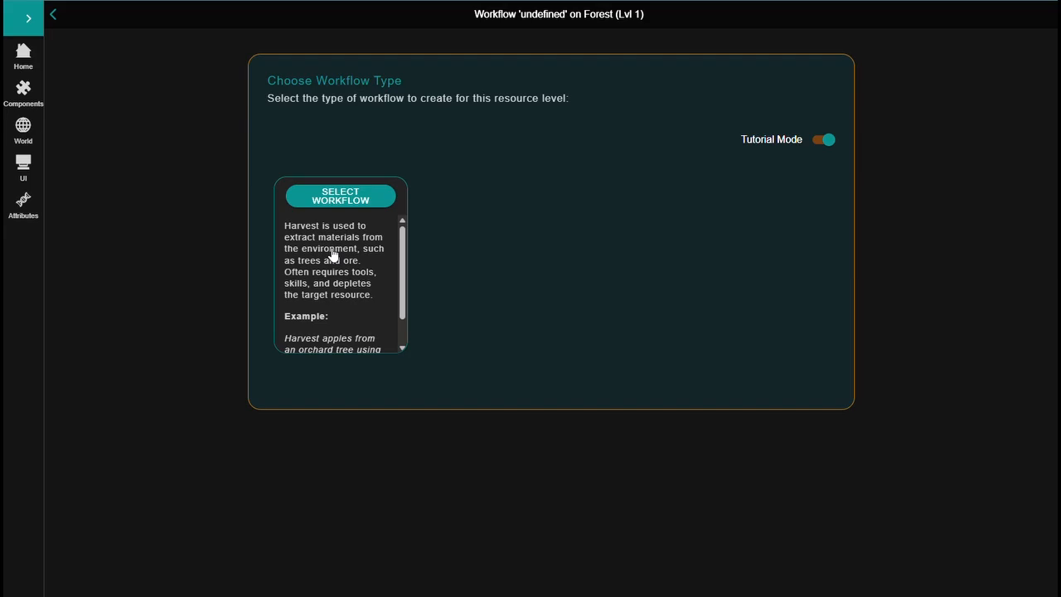
click(340, 196)
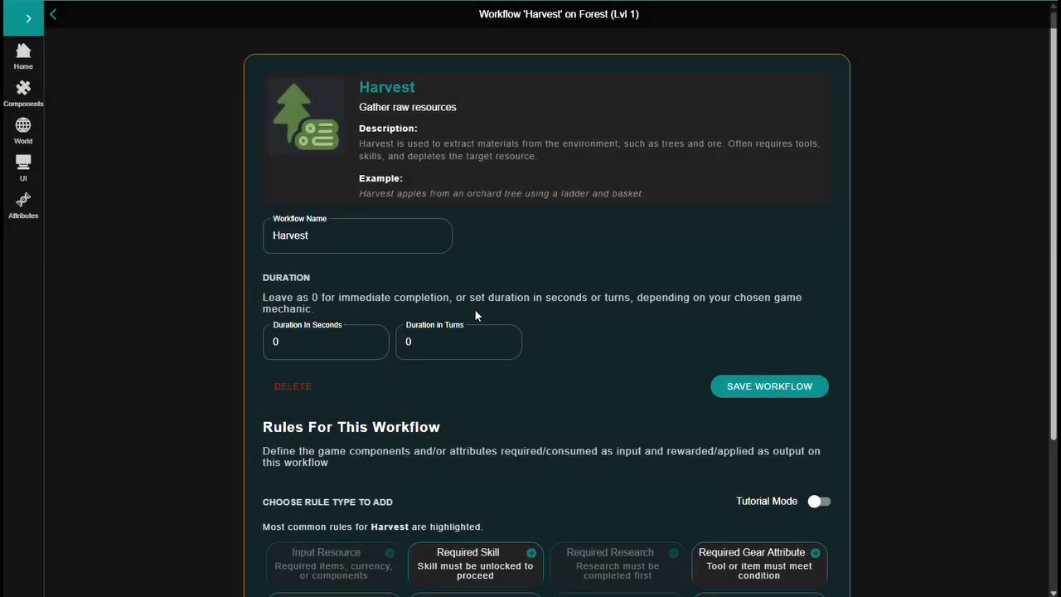
Set the Harvest workflow's duration to 2 seconds and save the workflow
click(293, 336)
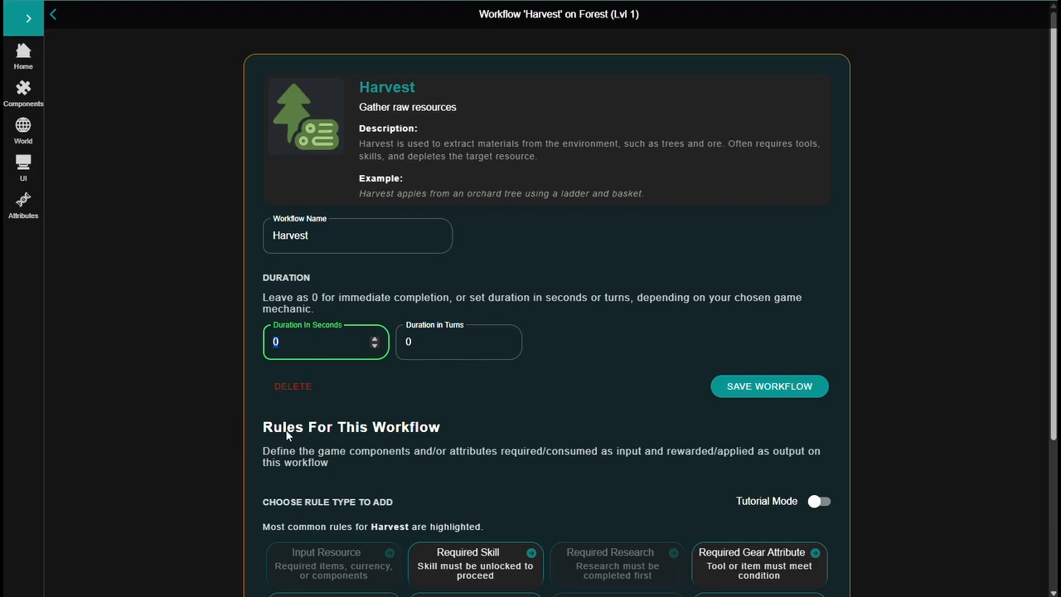
text(2)
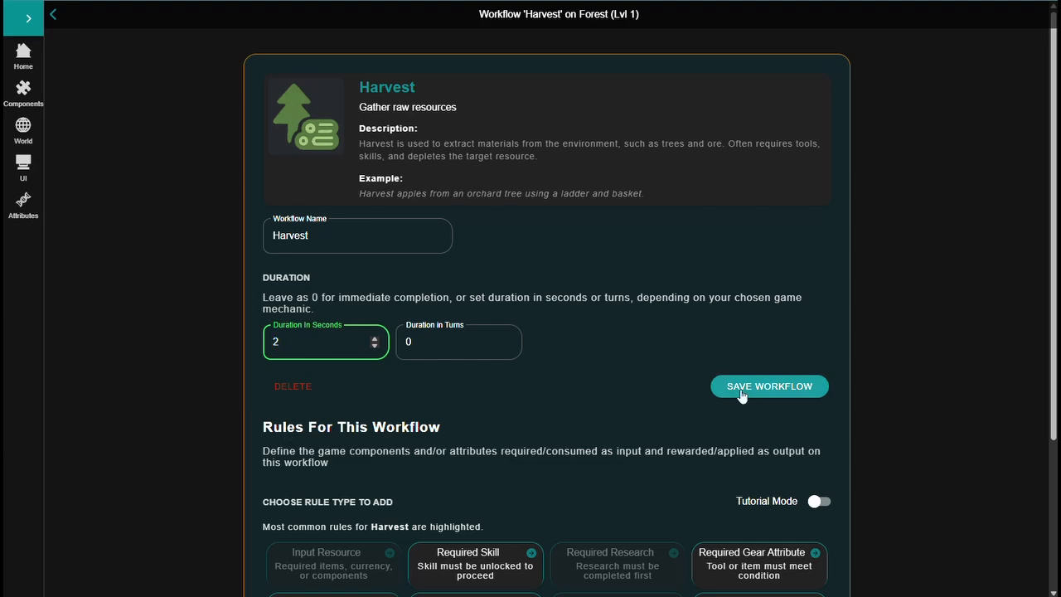
click(742, 388)
Start an Output Resource rule for the Harvest workflow that rewards Gold to the Location inventory
scroll(746, 331, down, 2)
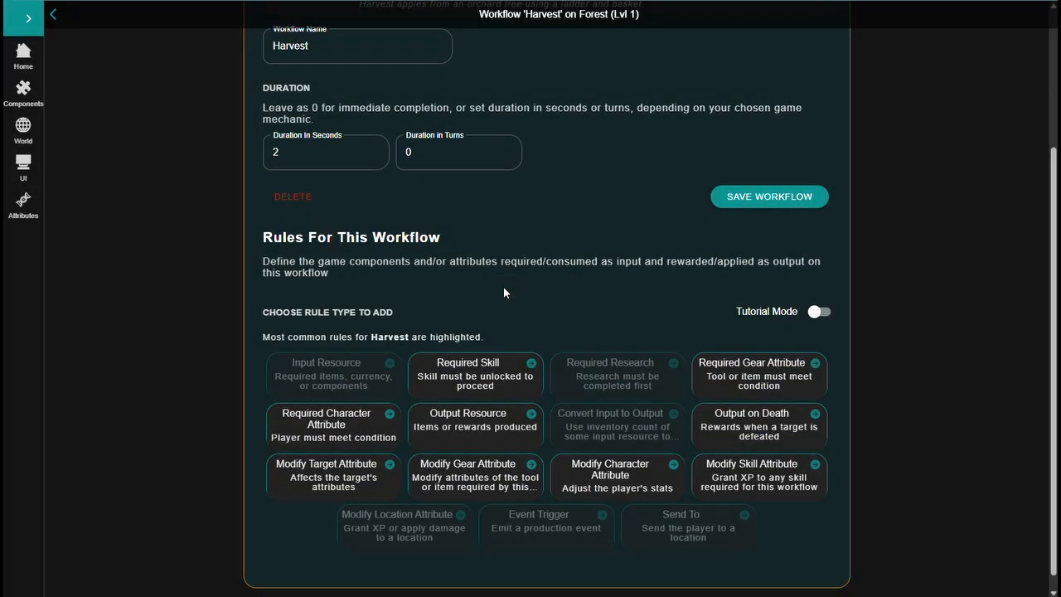
scroll(545, 210, up, 1)
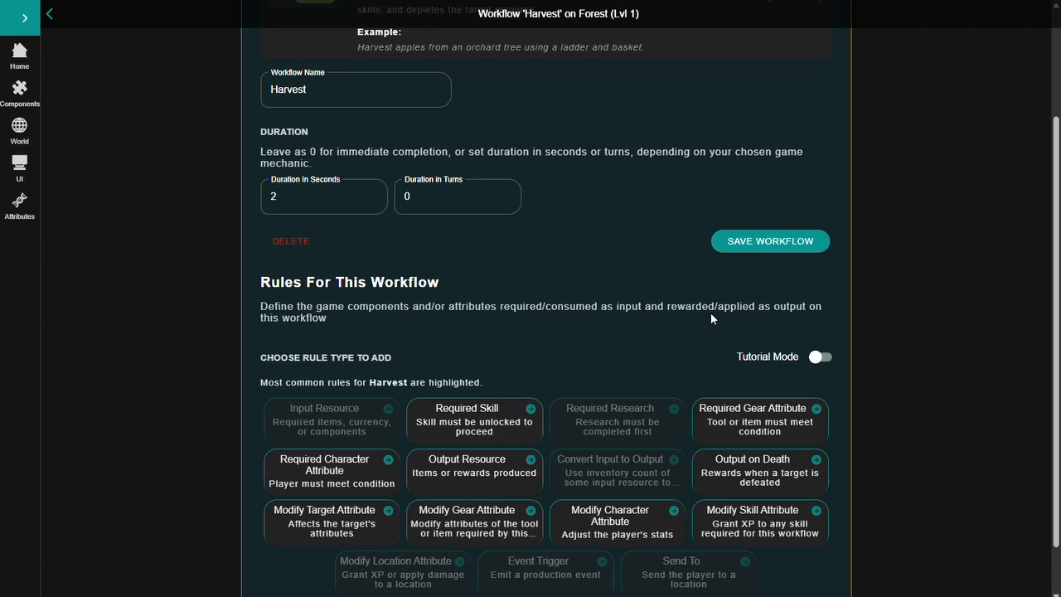
click(464, 462)
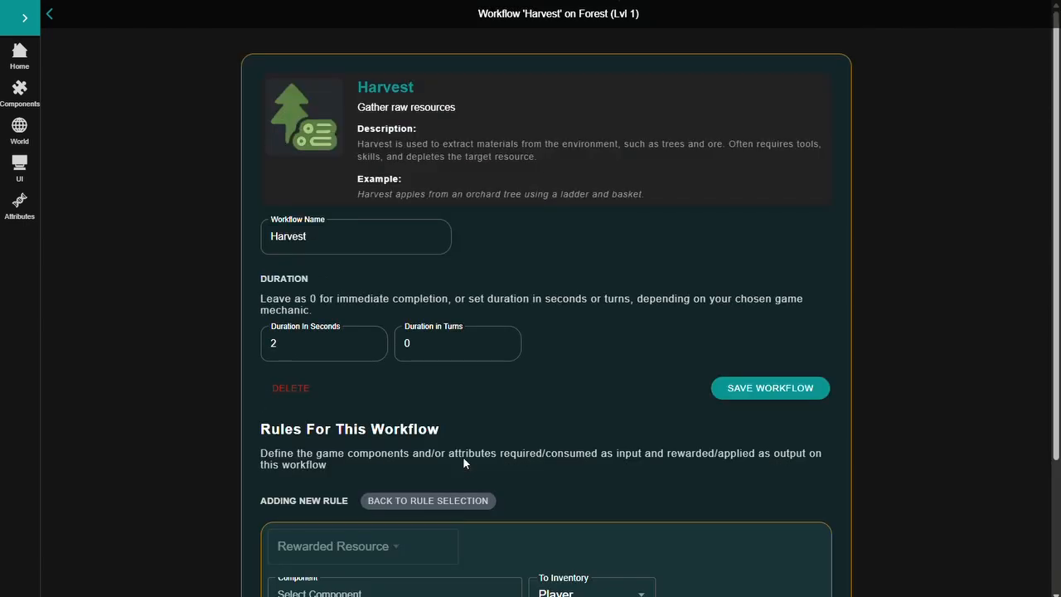
scroll(730, 406, down, 2)
click(408, 464)
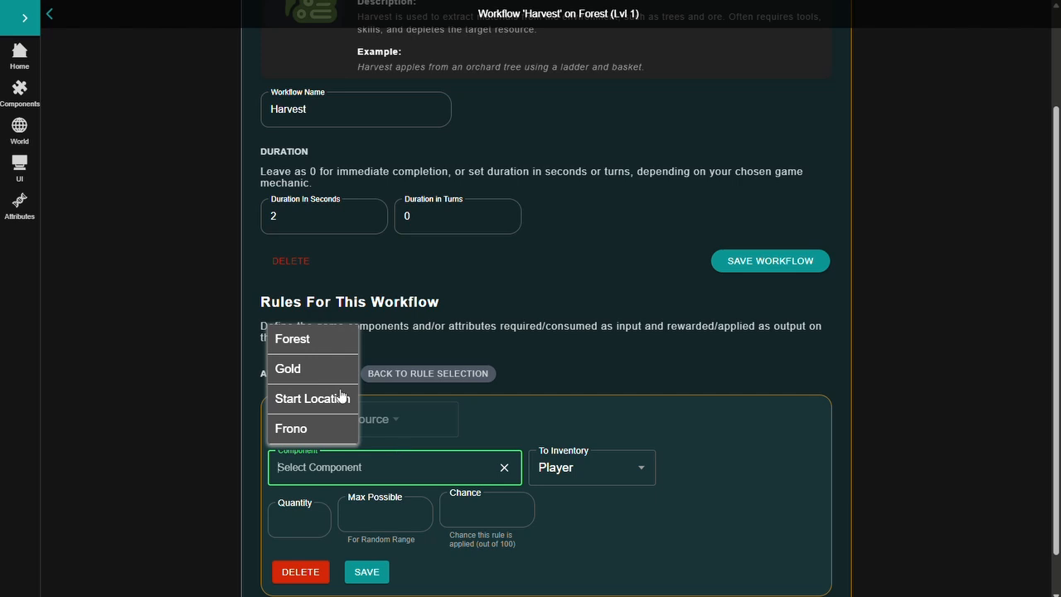
click(305, 372)
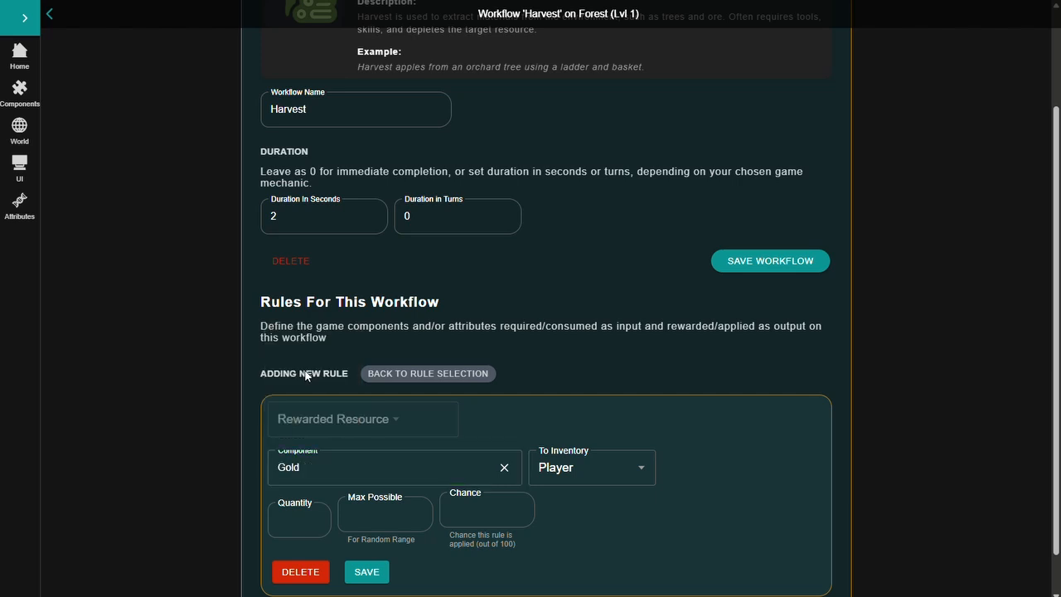
click(610, 470)
click(610, 468)
click(576, 534)
Set the Gold reward's quantity to 2, maximum possible to 3 and chance to 100, and save the rule
click(292, 521)
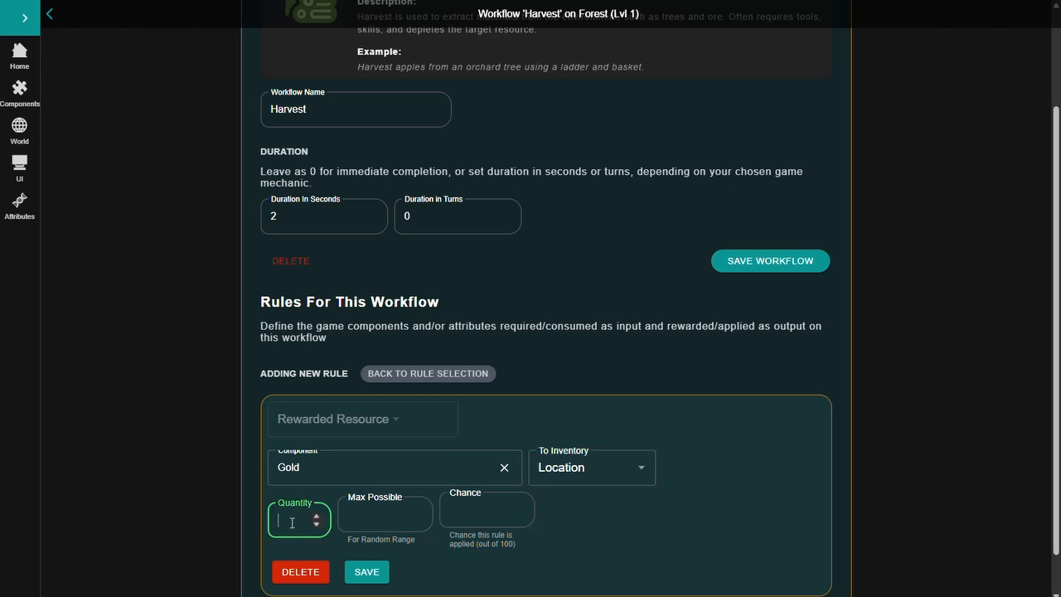
text(2)
click(381, 515)
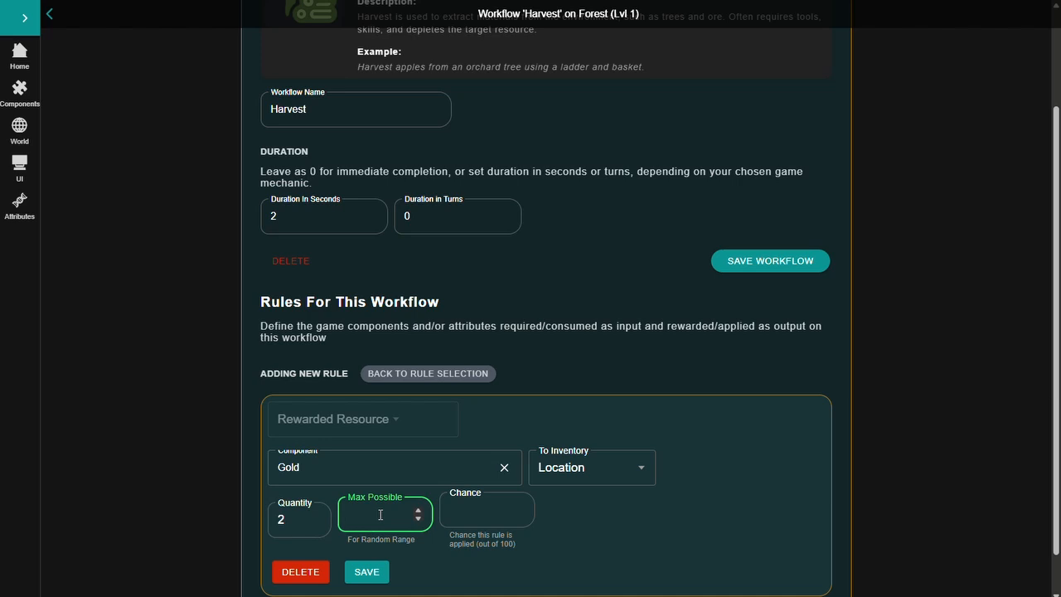
text(3)
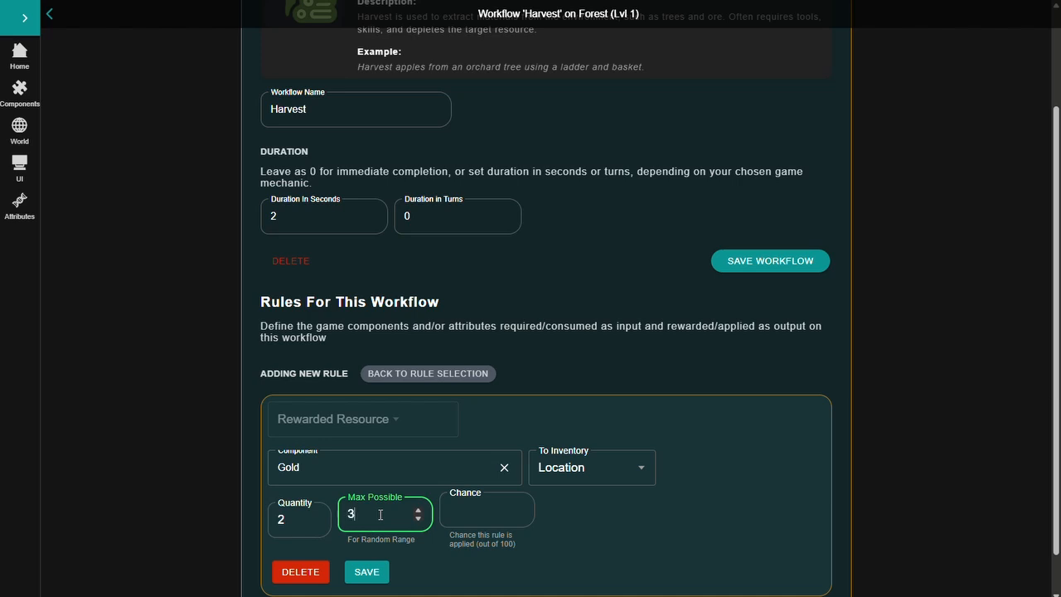
click(471, 515)
text(100)
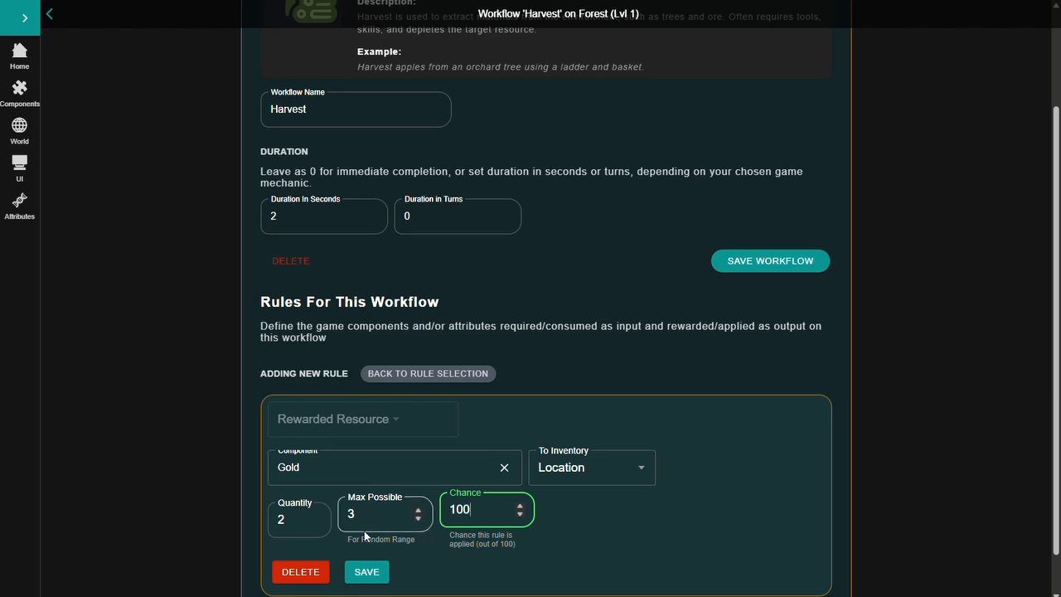
click(472, 501)
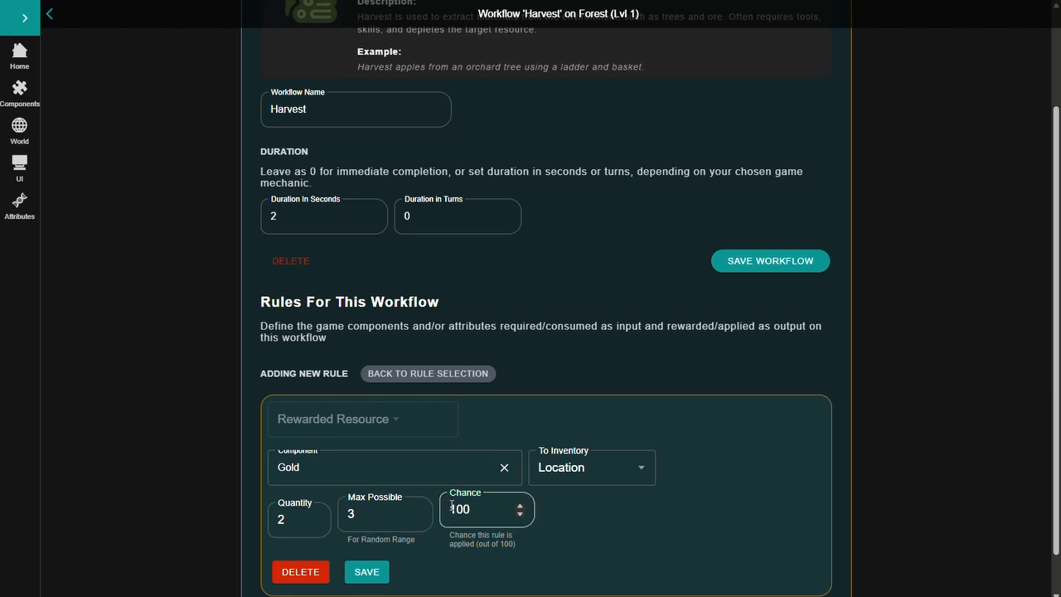
click(379, 573)
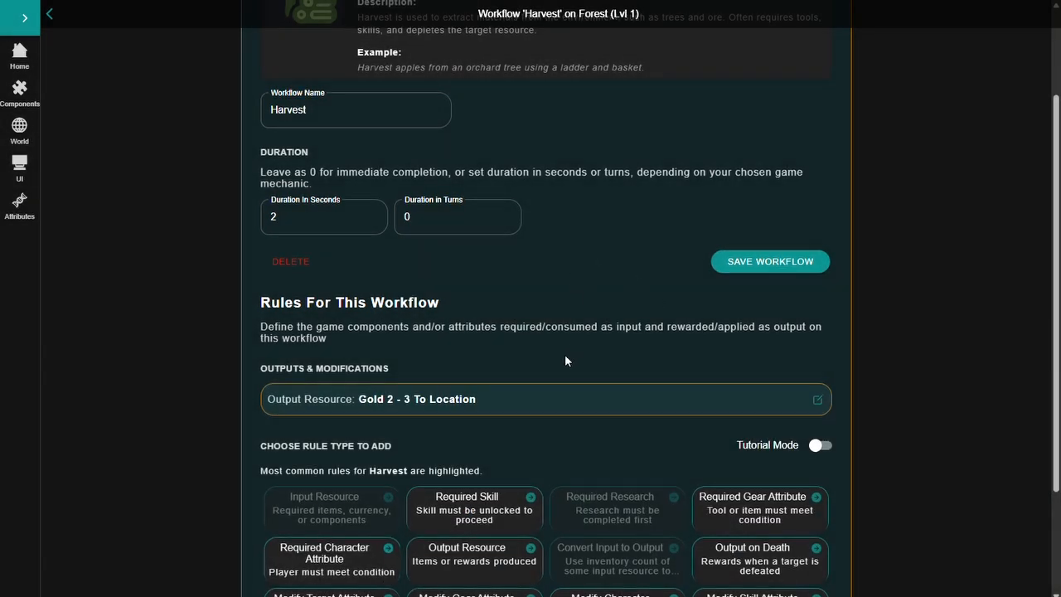
Add 10 Forest components to the harvestable items of Start Location in the game world
scroll(565, 354, up, 1)
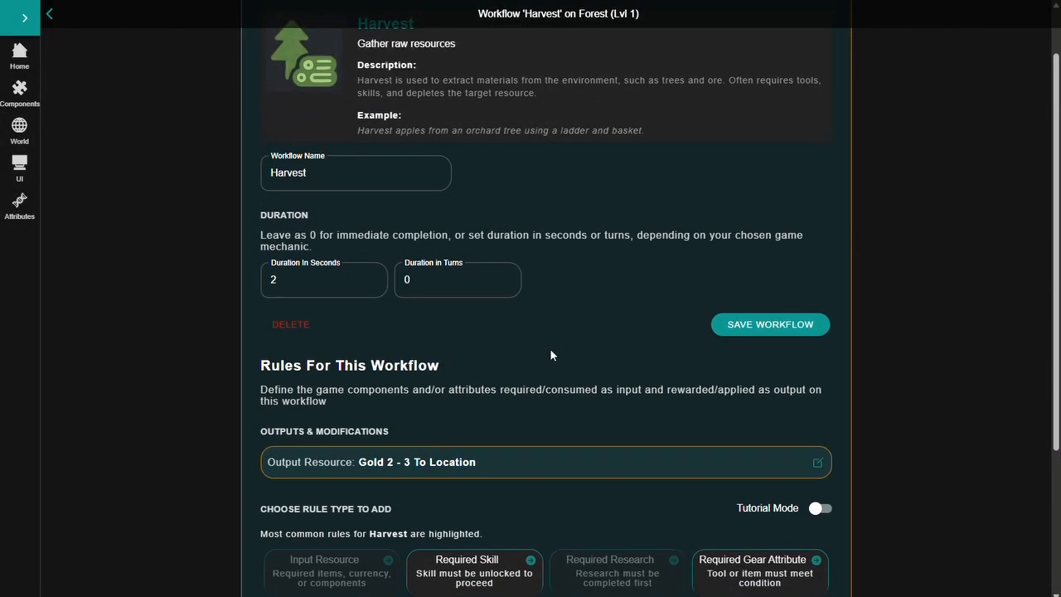
click(17, 130)
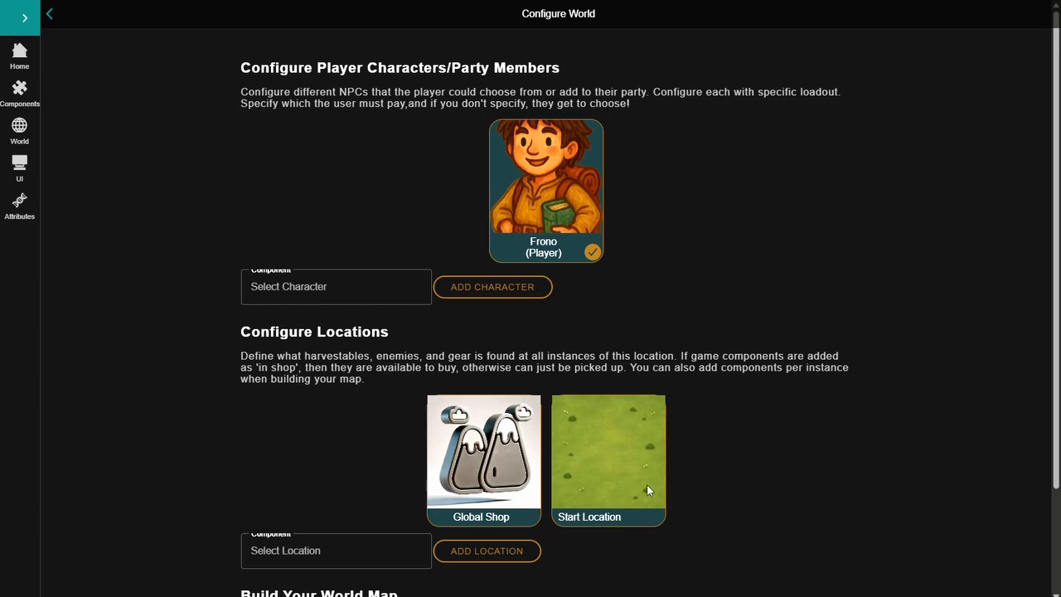
click(608, 440)
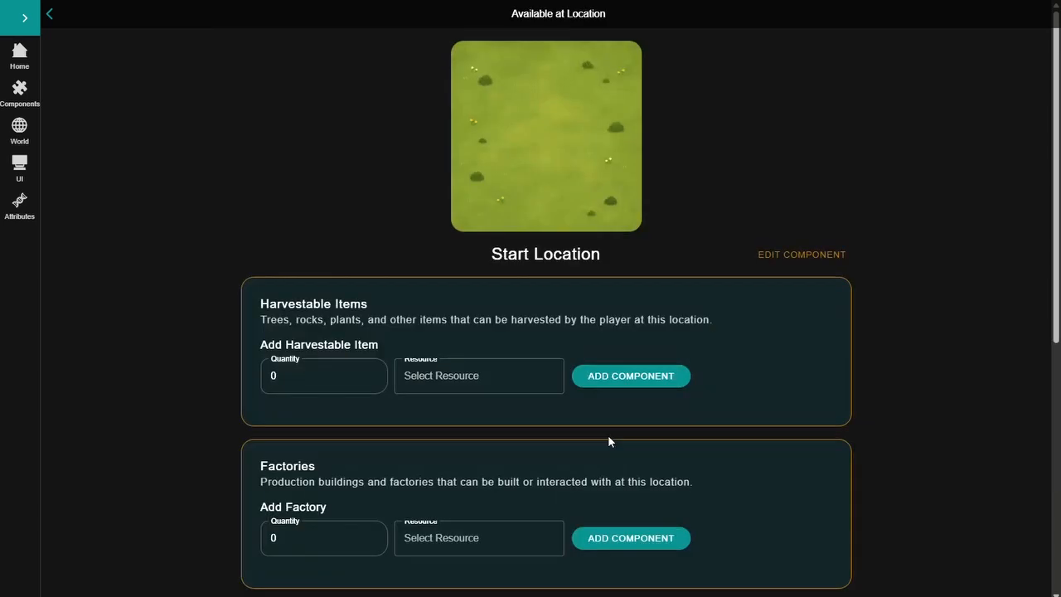
click(315, 375)
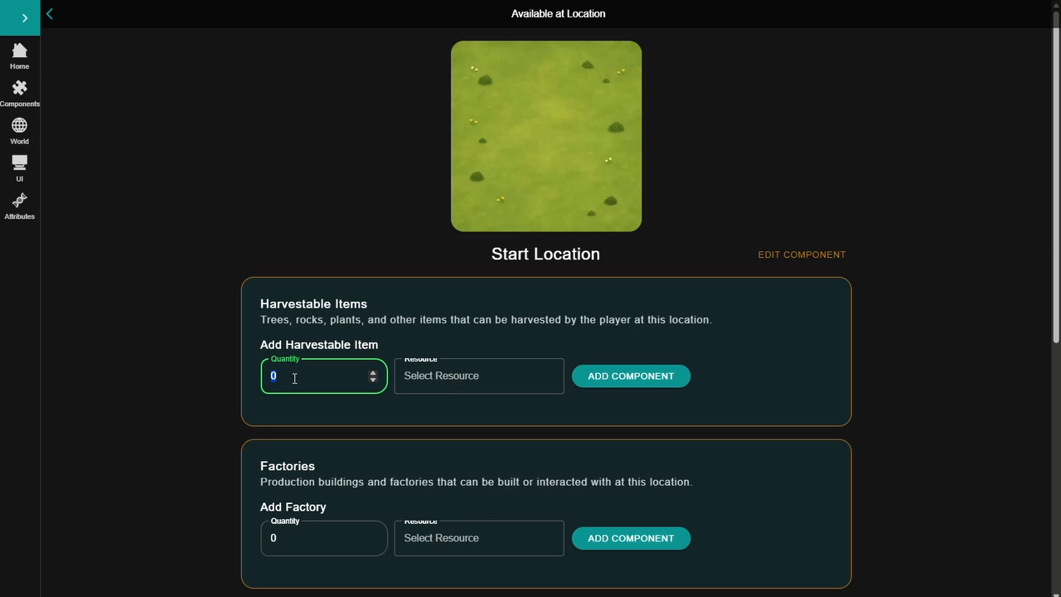
text(10)
click(440, 375)
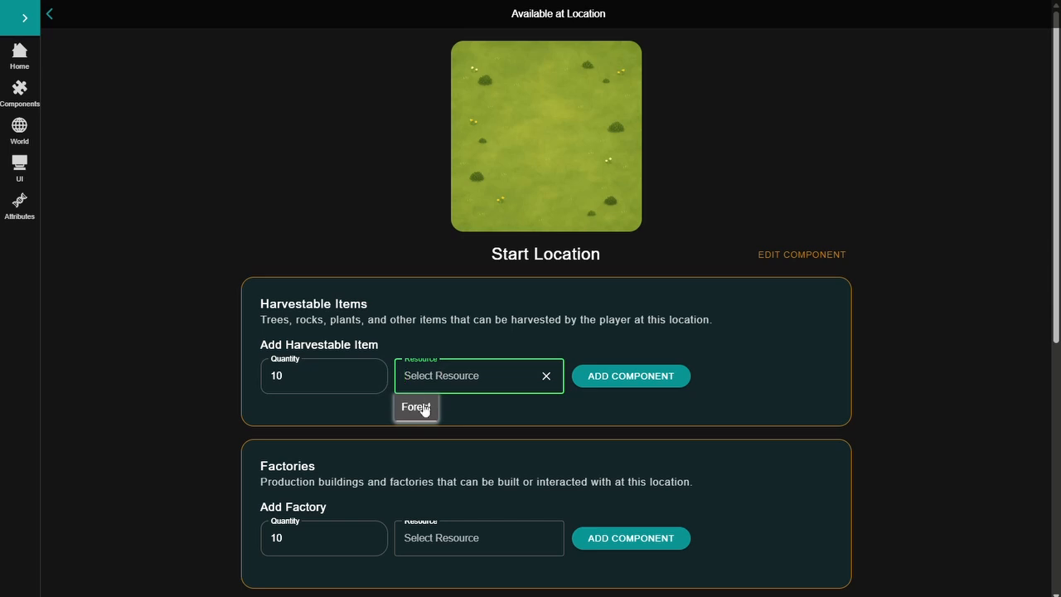
click(422, 405)
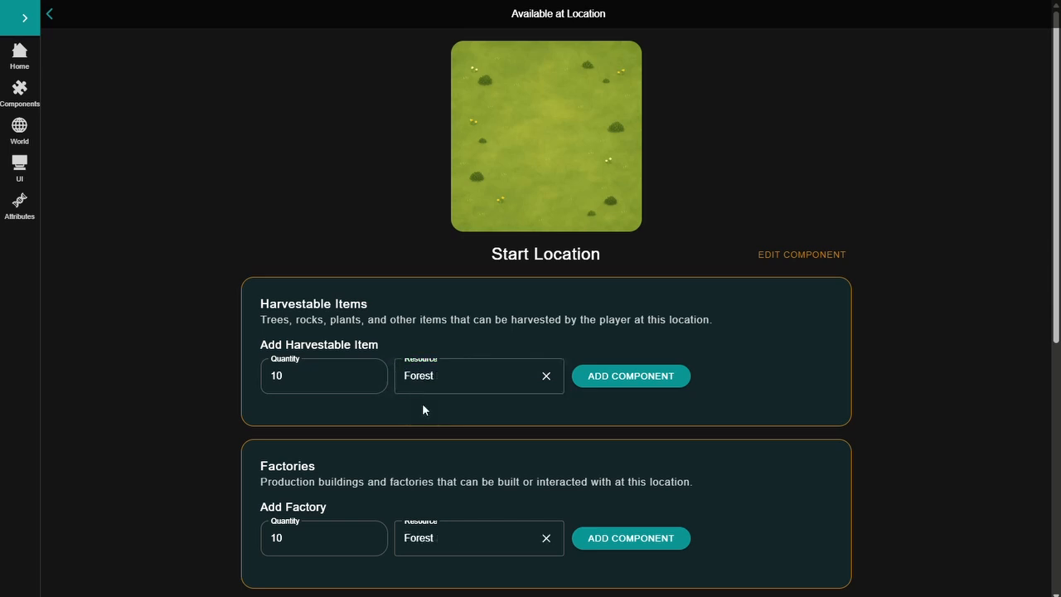
click(615, 377)
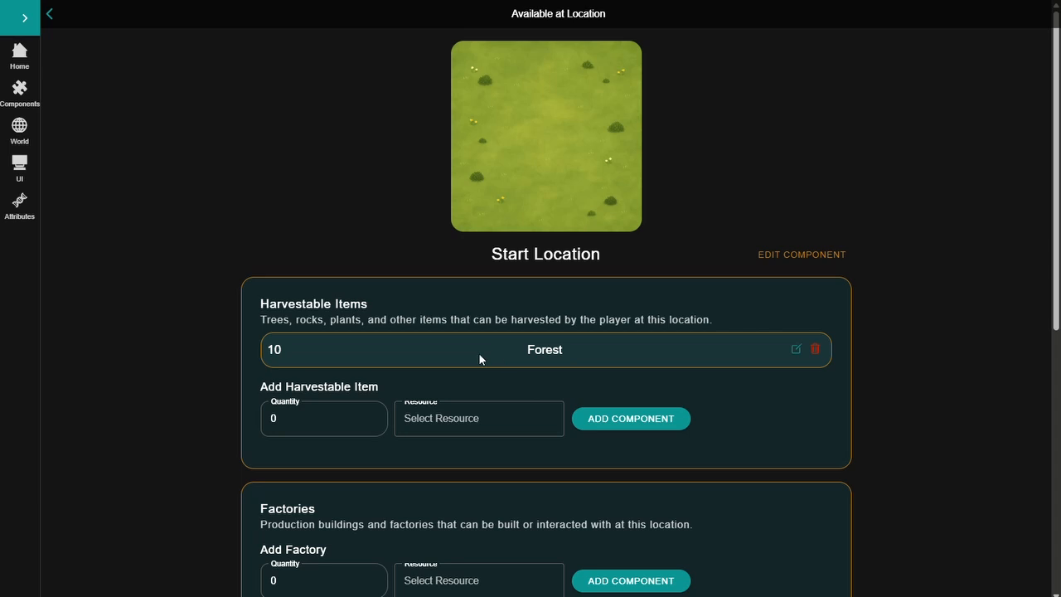
scroll(485, 358, down, 1)
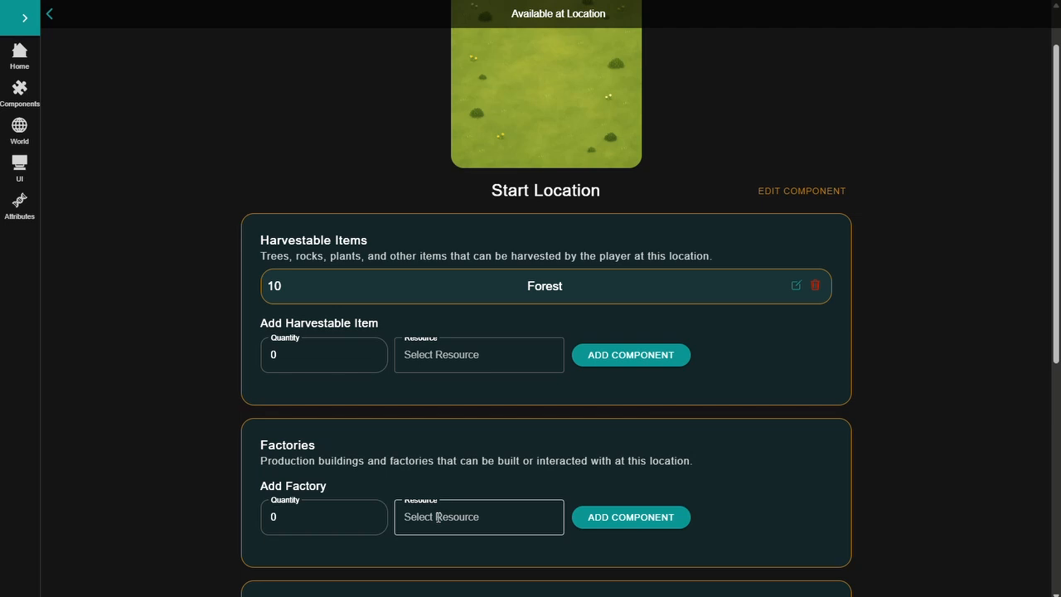
scroll(442, 509, down, 2)
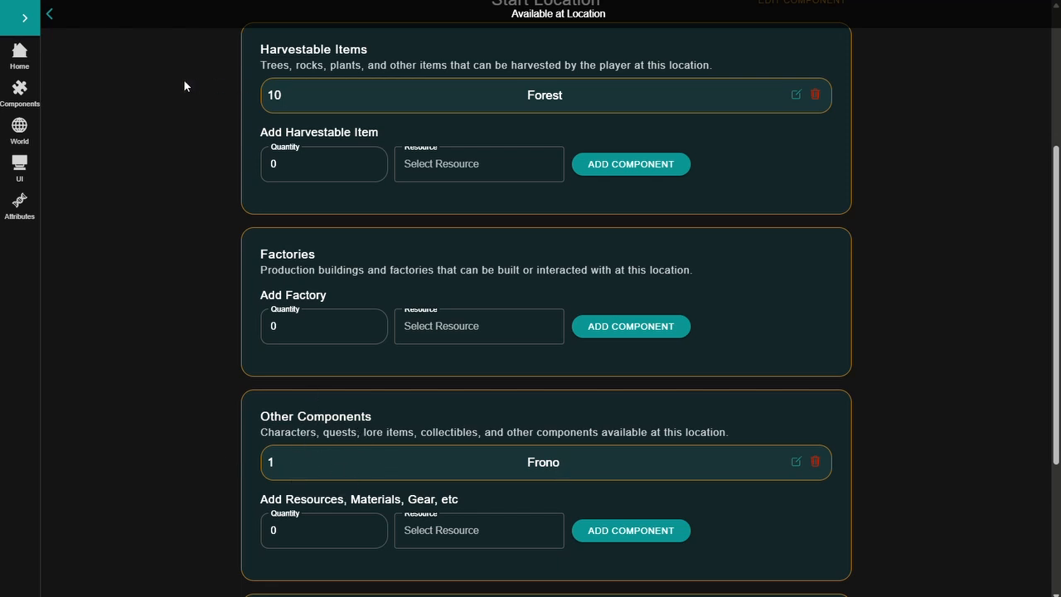
Change the Gold element in the game's user interface to type Location Inventory Item Icon and save that element
click(19, 166)
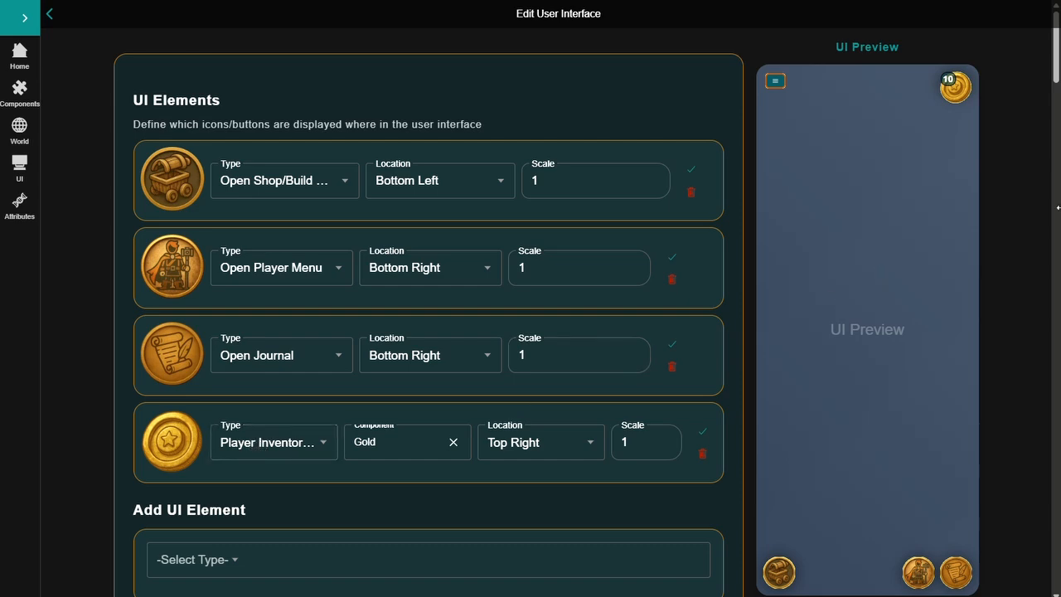
drag(1058, 207, 845, 224)
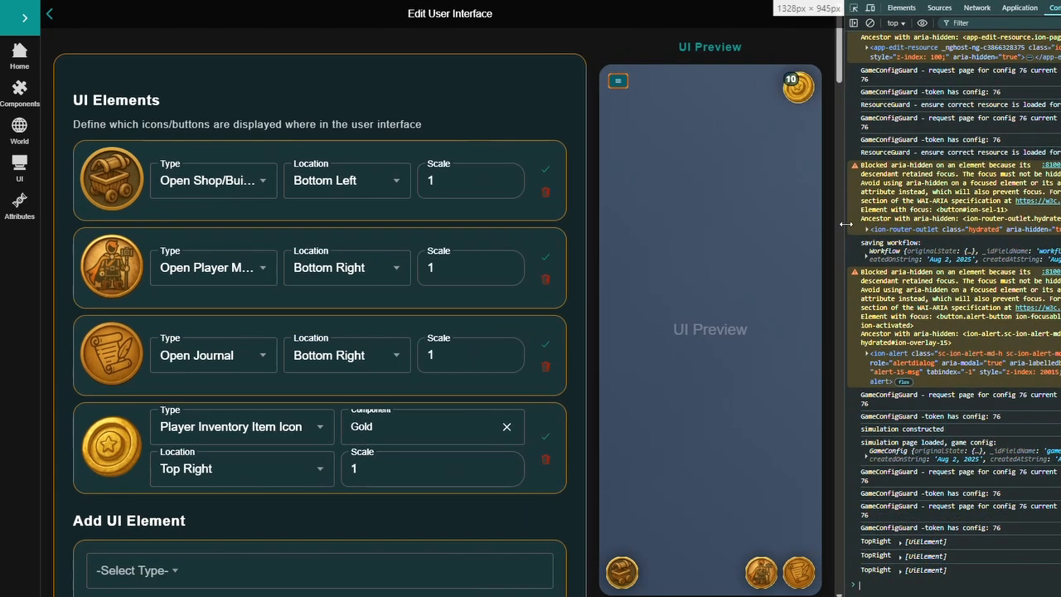
click(263, 424)
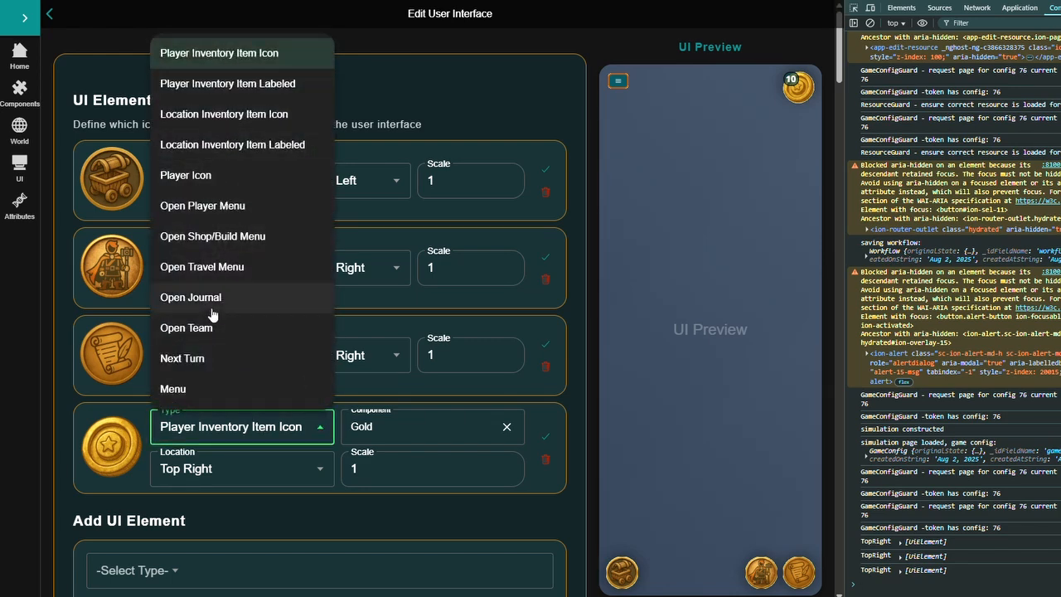
click(219, 113)
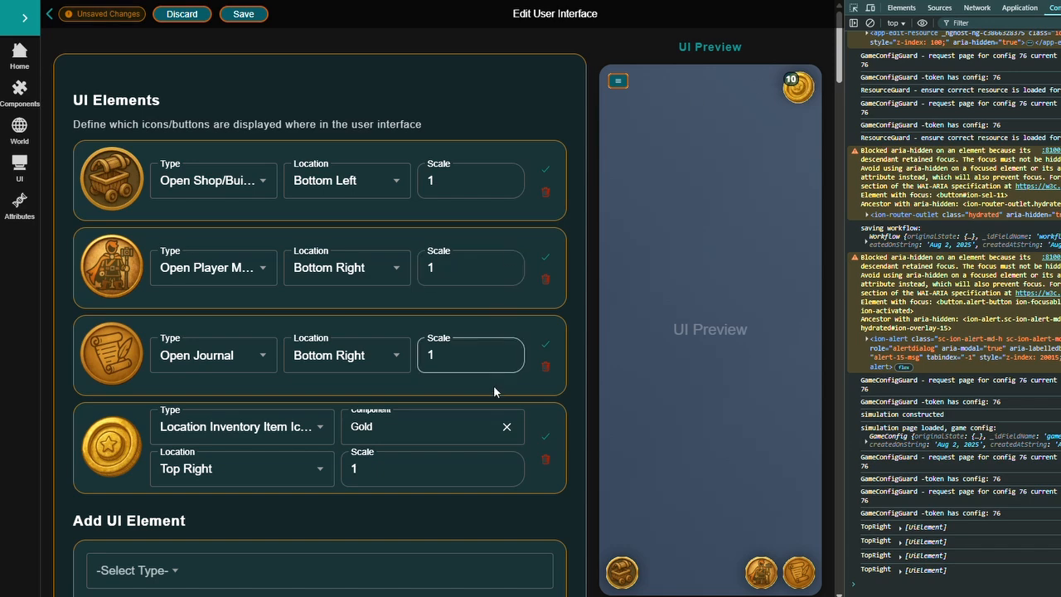
click(545, 437)
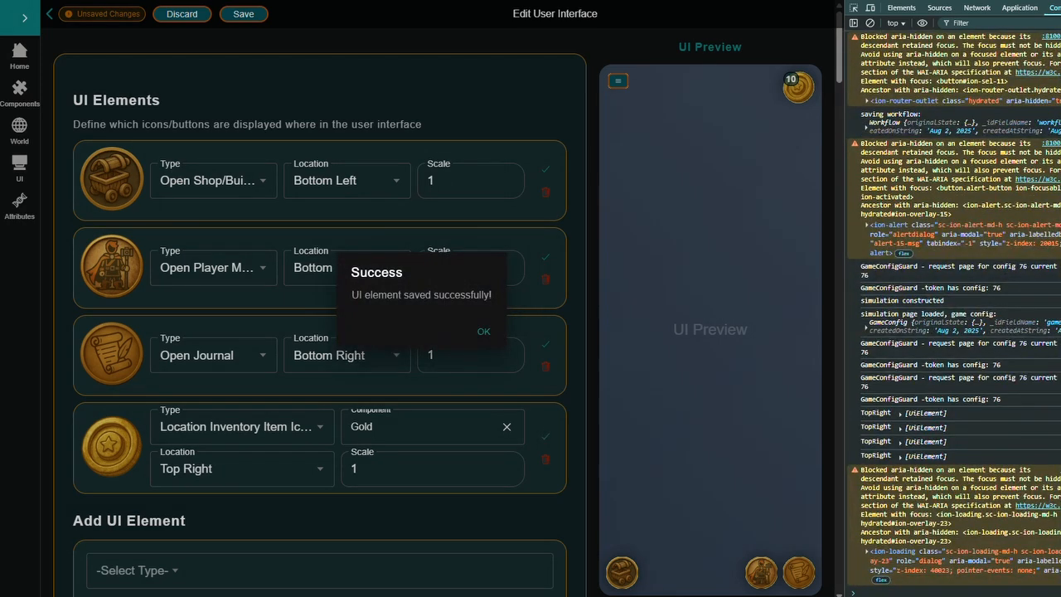
key(F12)
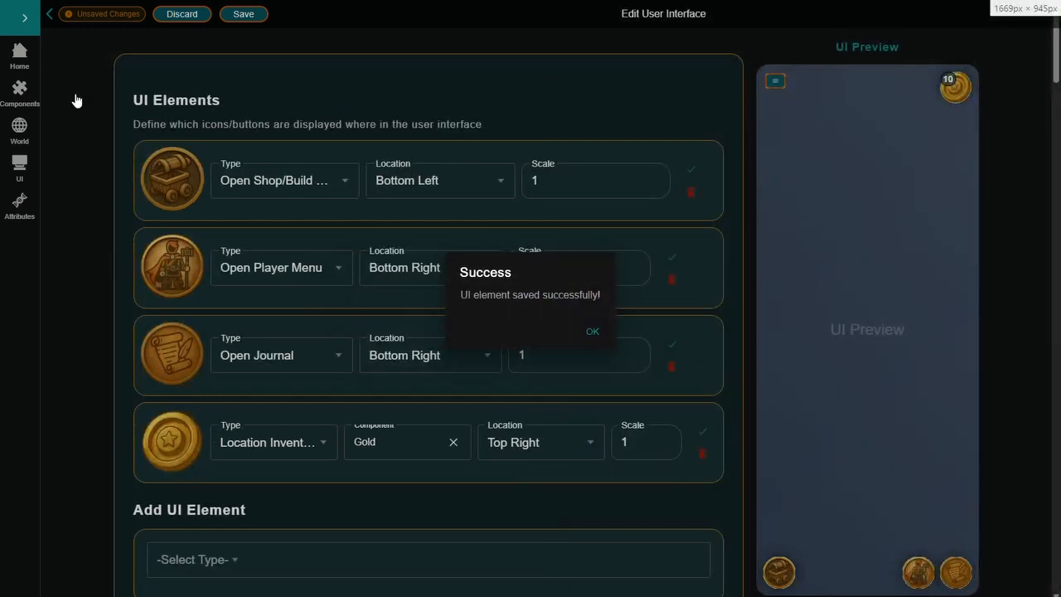
click(21, 58)
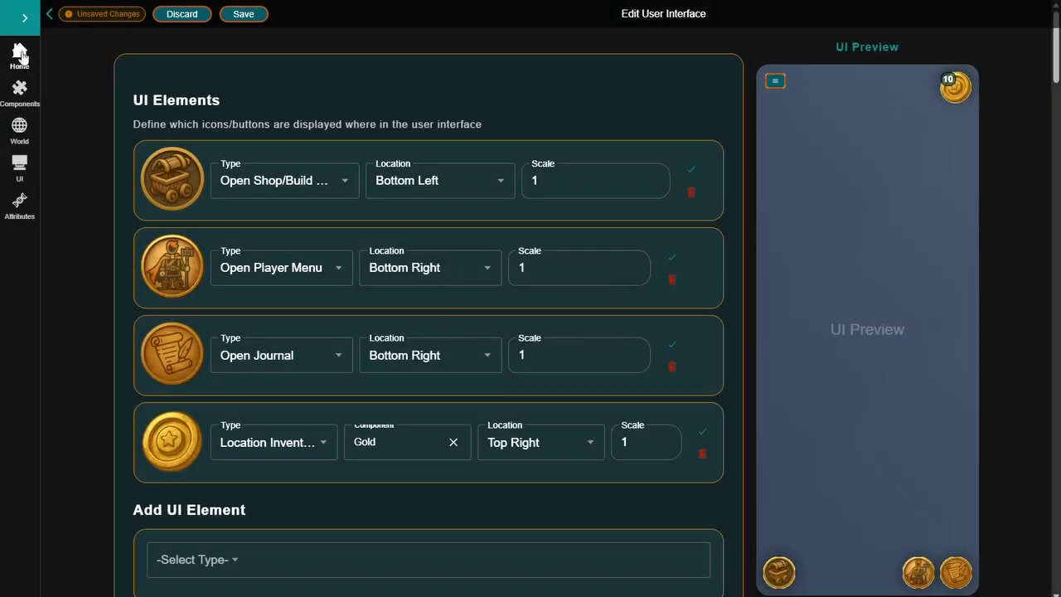
Start a new play-test game of My Game From Scratch
click(18, 58)
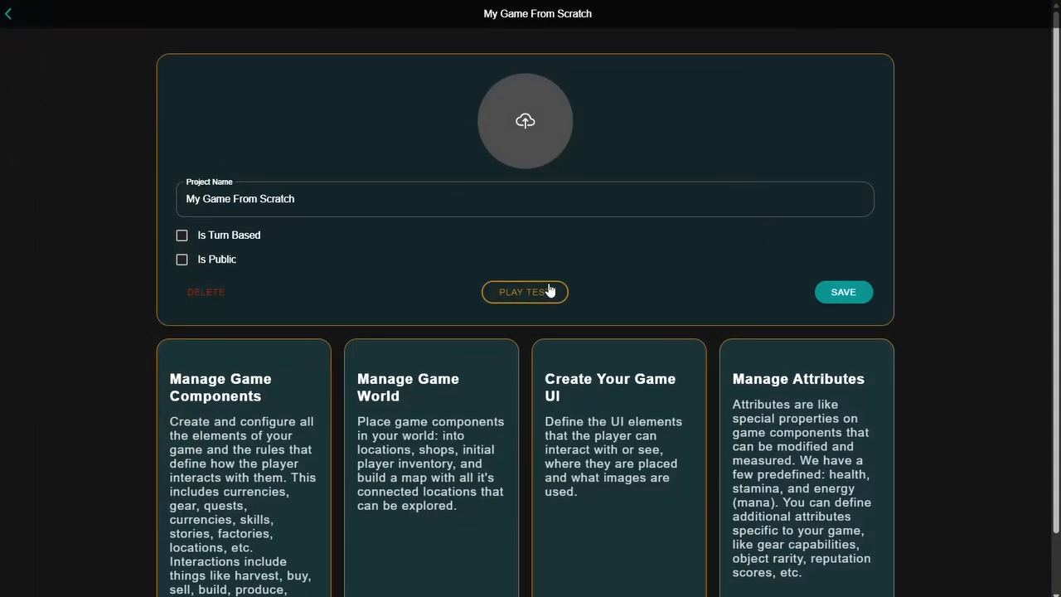
click(547, 300)
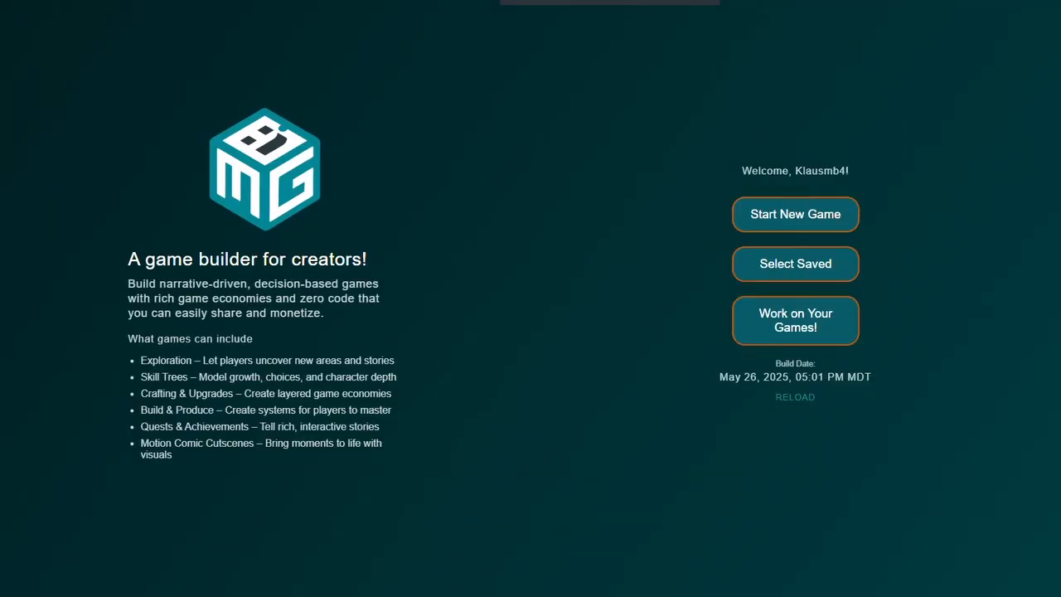
click(812, 208)
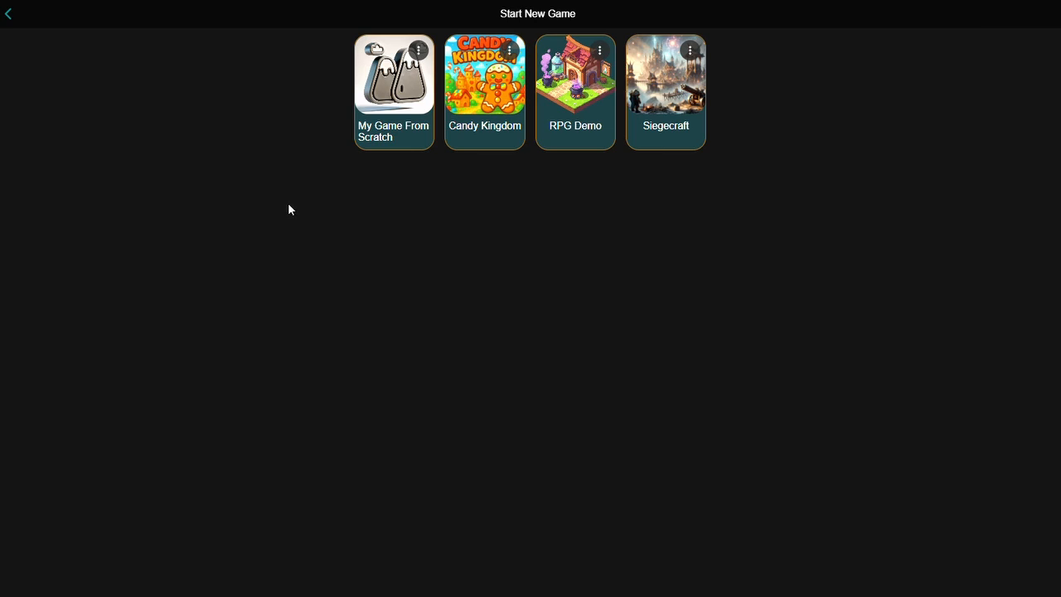
click(389, 93)
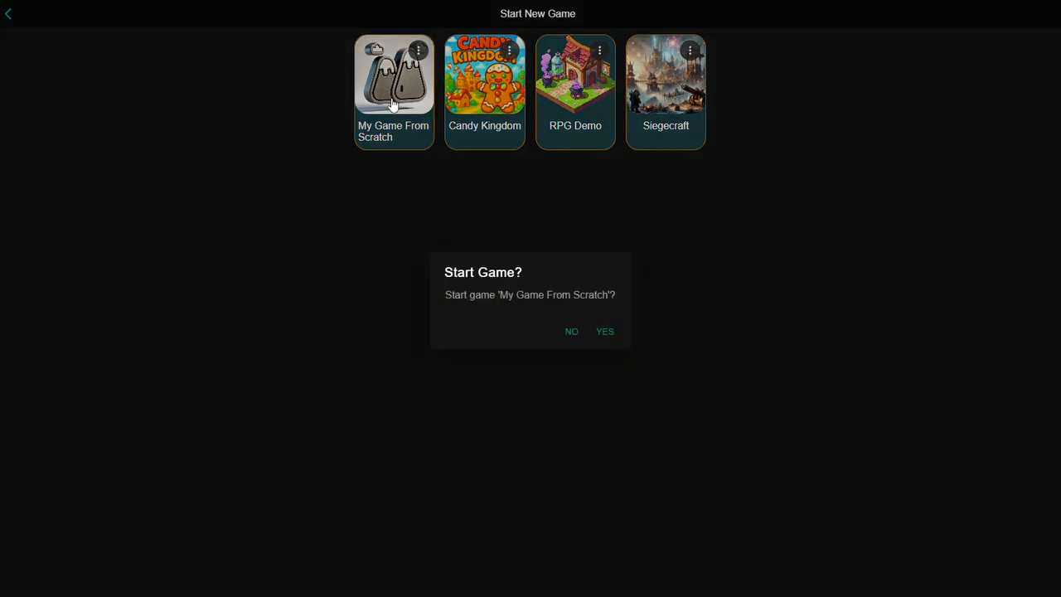
click(604, 333)
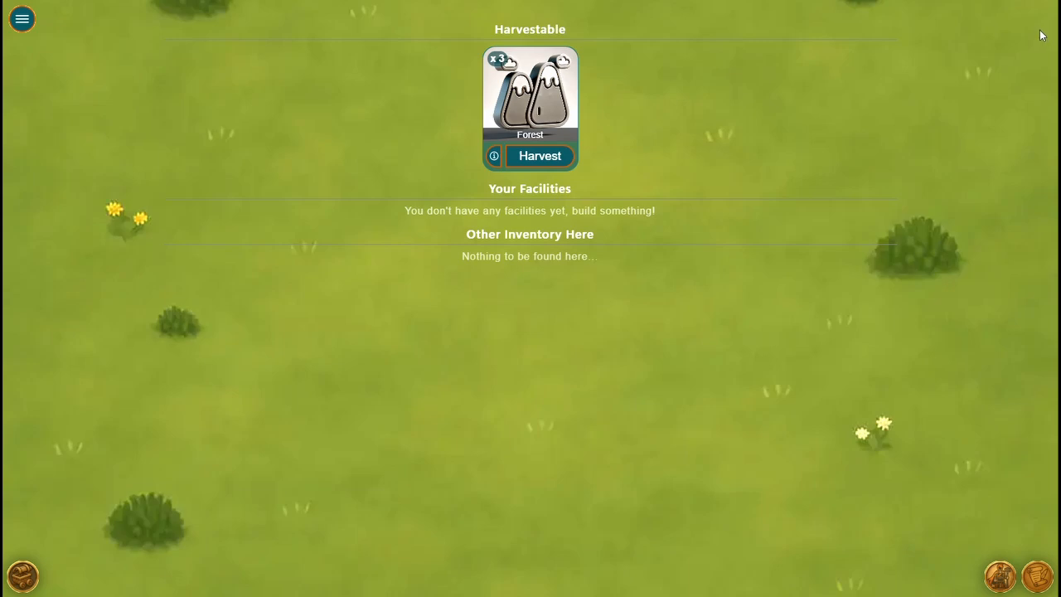
Check the player's inventory and harvest the Forest twice
click(1000, 578)
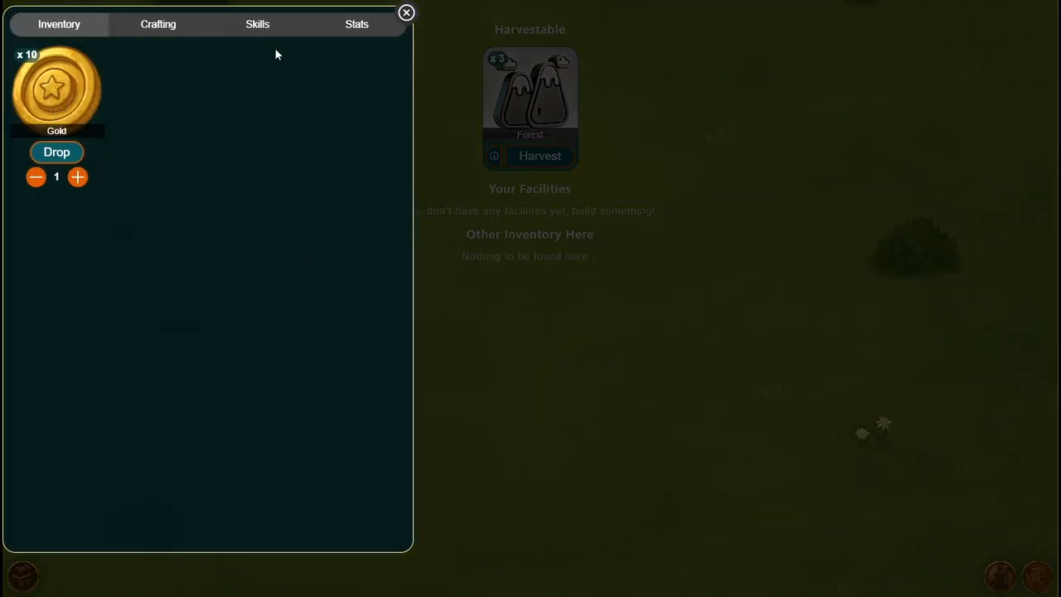
click(406, 13)
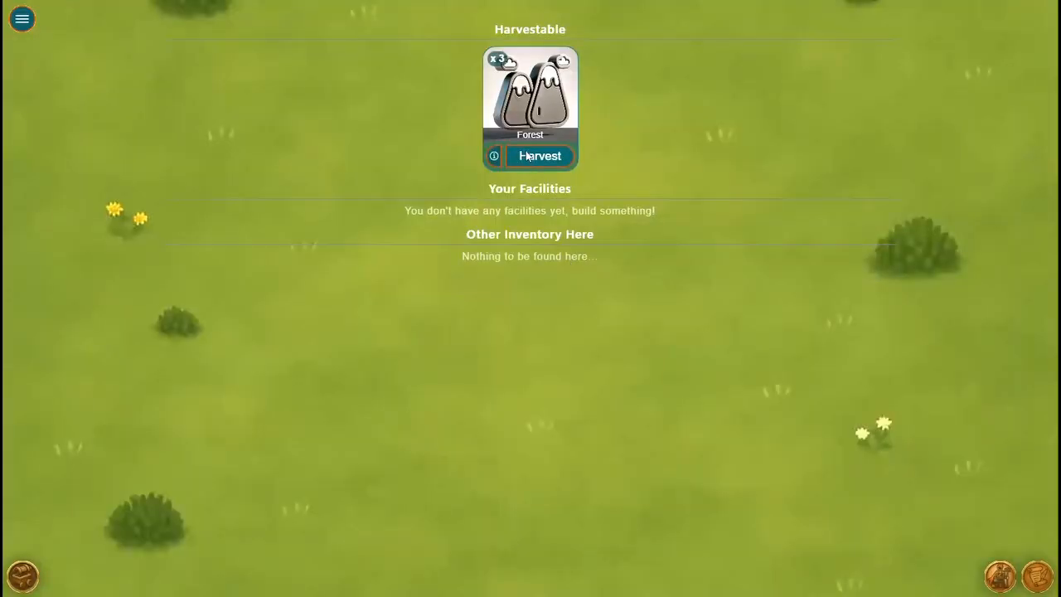
click(530, 156)
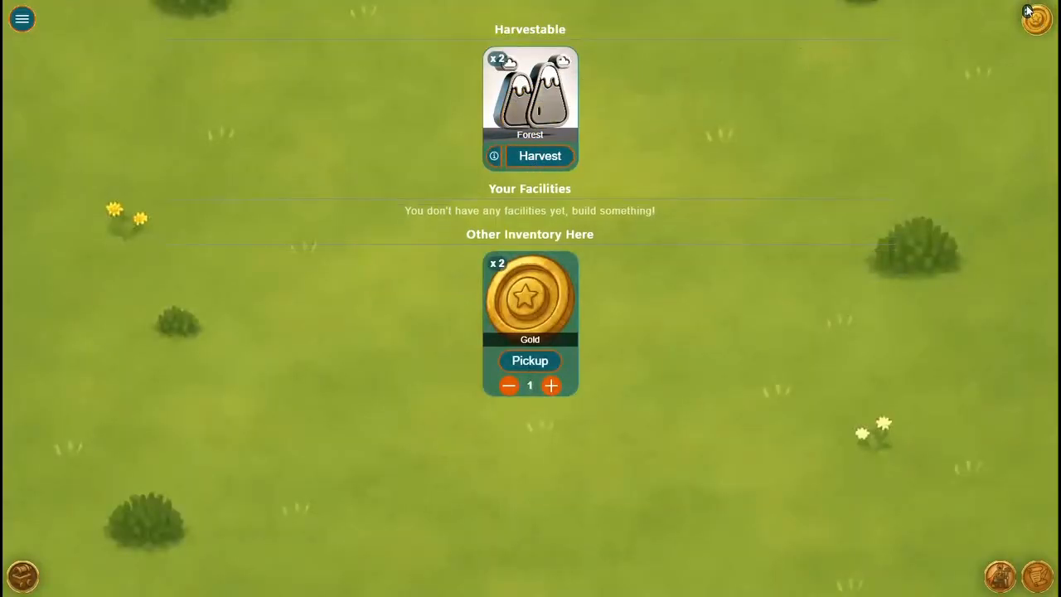
click(547, 158)
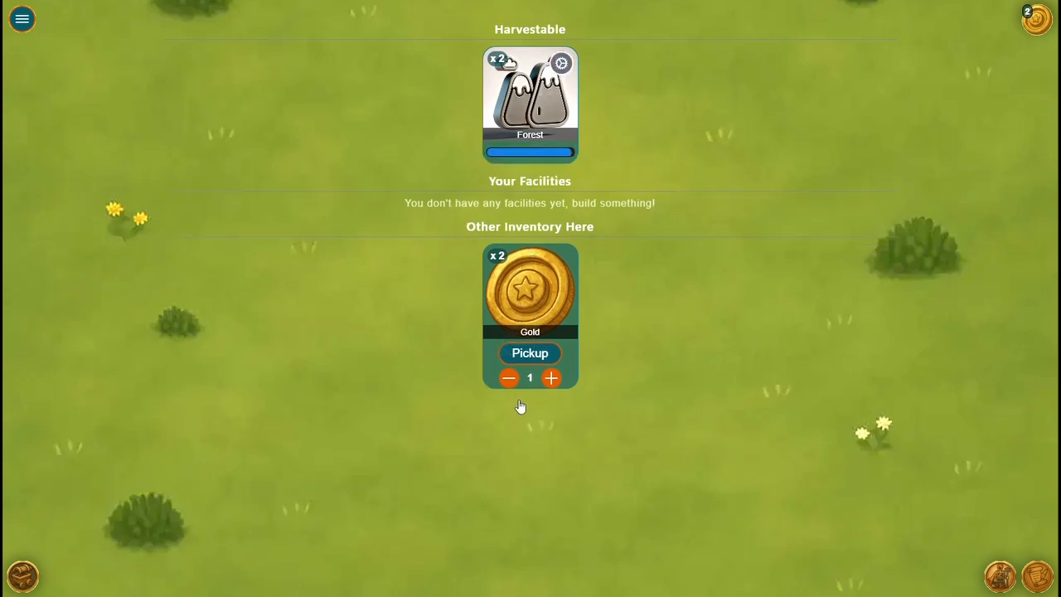
Pick up 1 Gold from the location and check the player's inventory
click(534, 362)
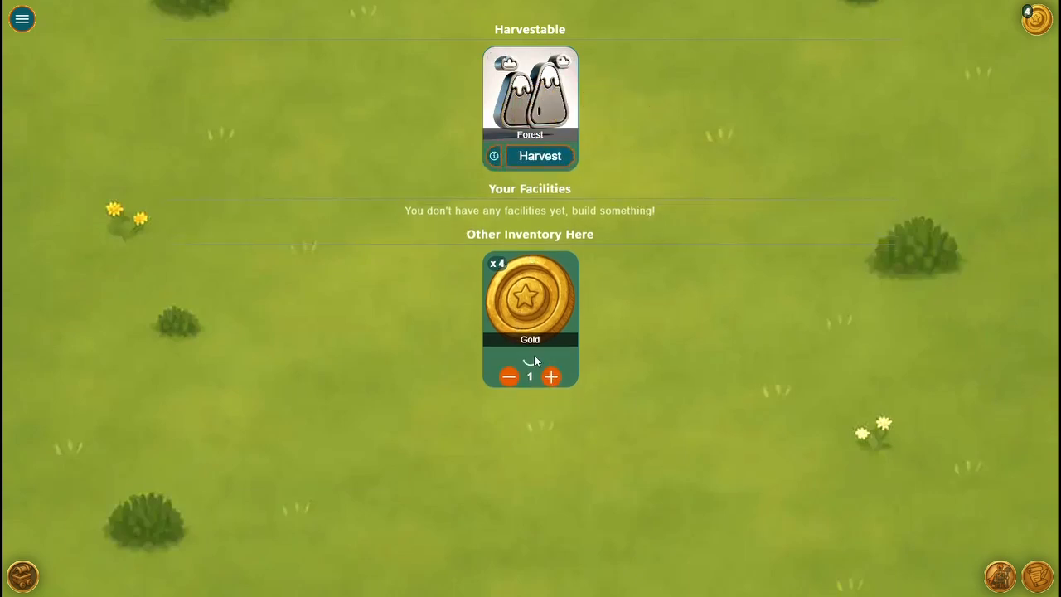
click(1004, 576)
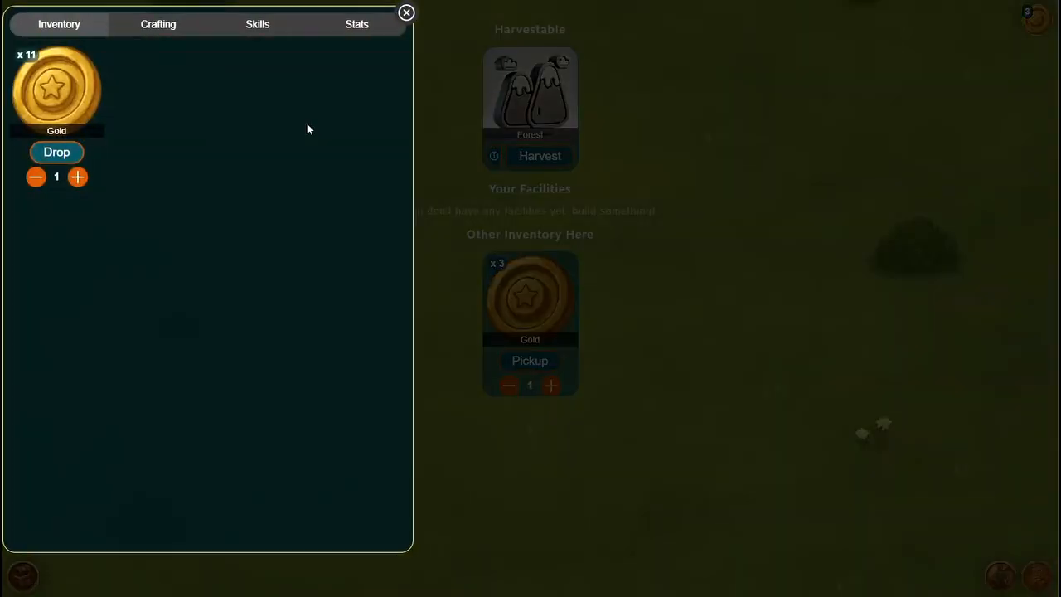
click(406, 14)
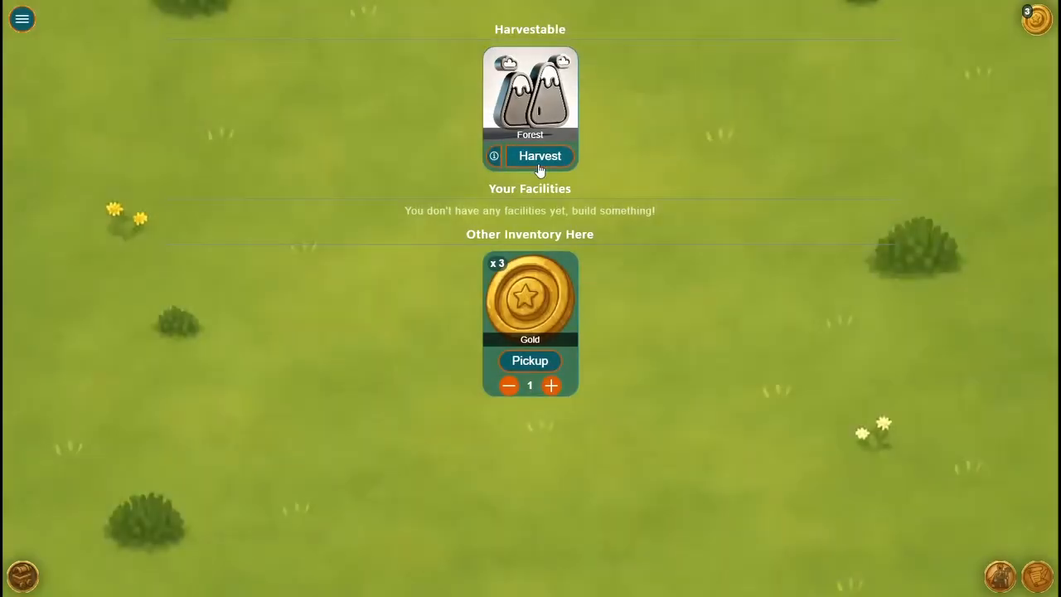
Harvest the remaining Forest and exit the game
click(538, 158)
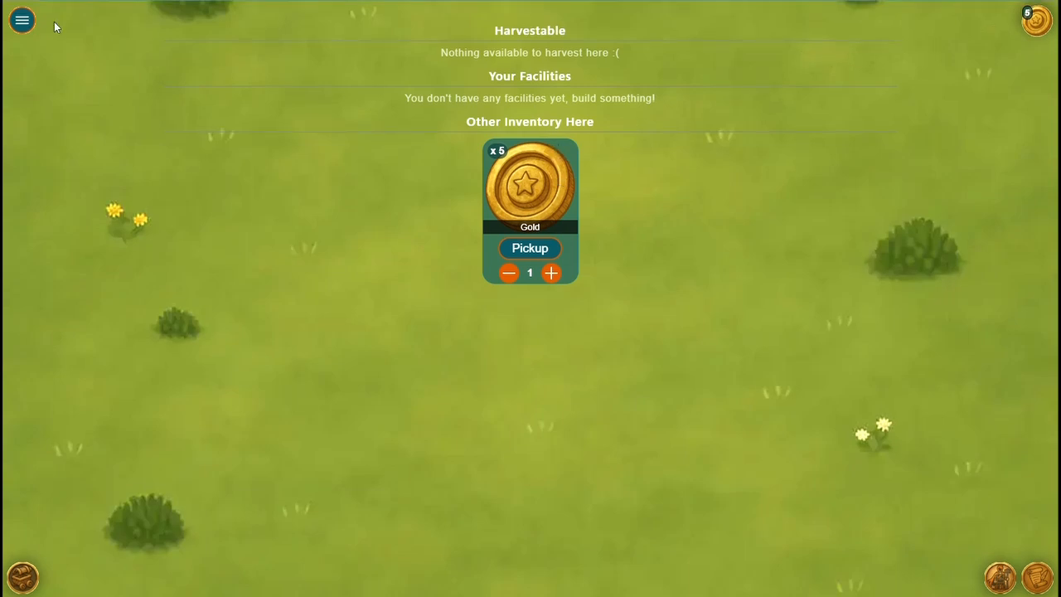
click(22, 20)
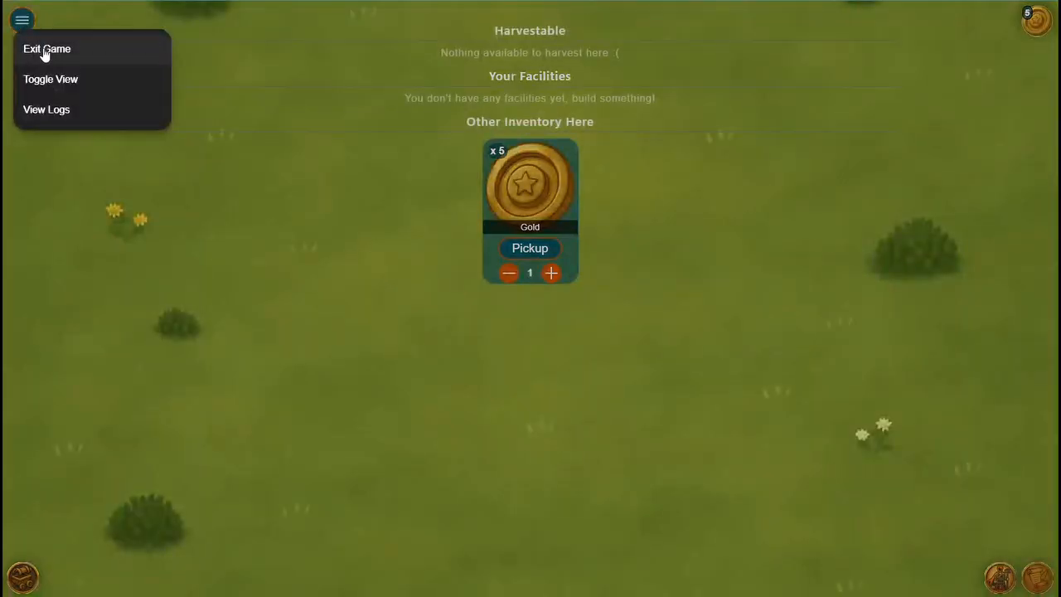
click(45, 50)
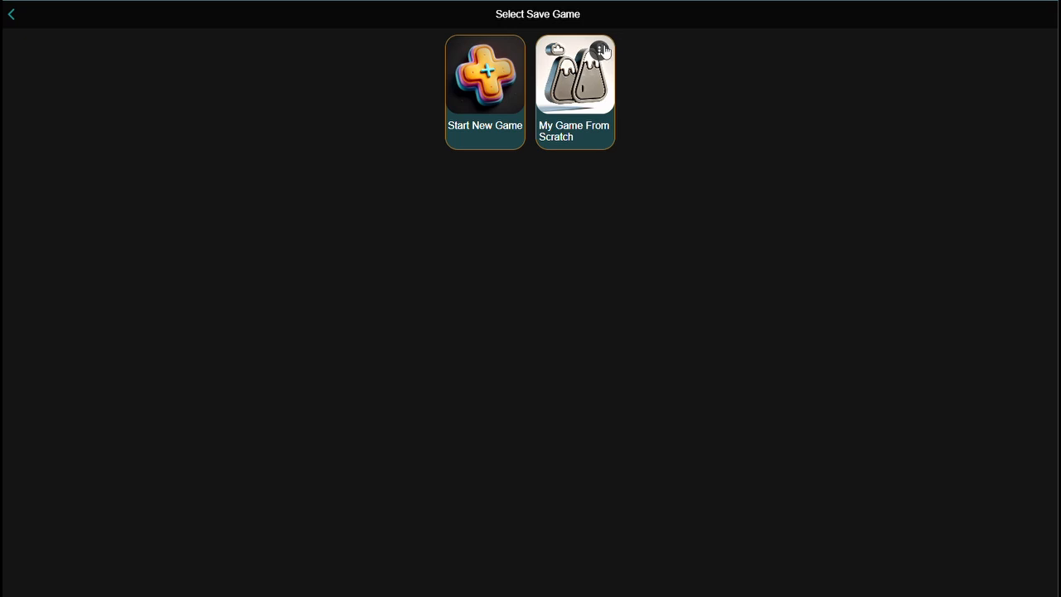
Reset the saved game My Game From Scratch and load it again
click(601, 50)
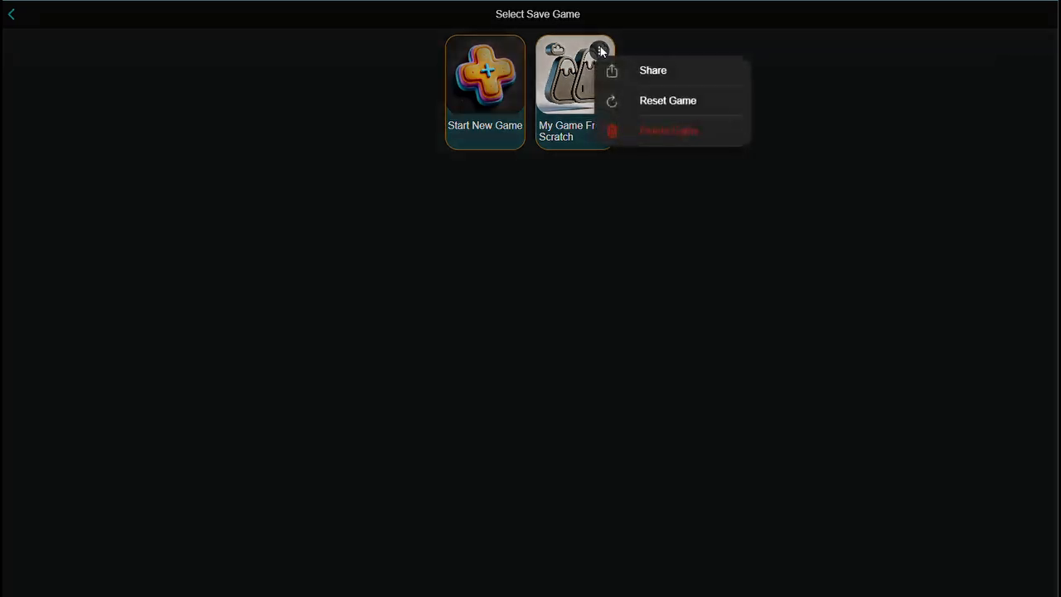
click(655, 106)
click(675, 334)
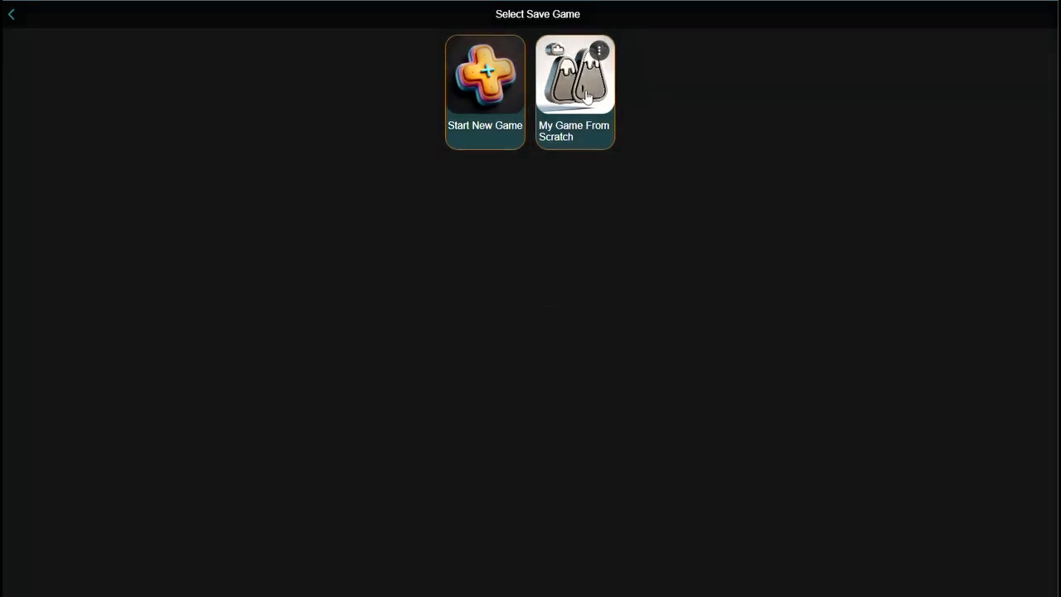
click(601, 127)
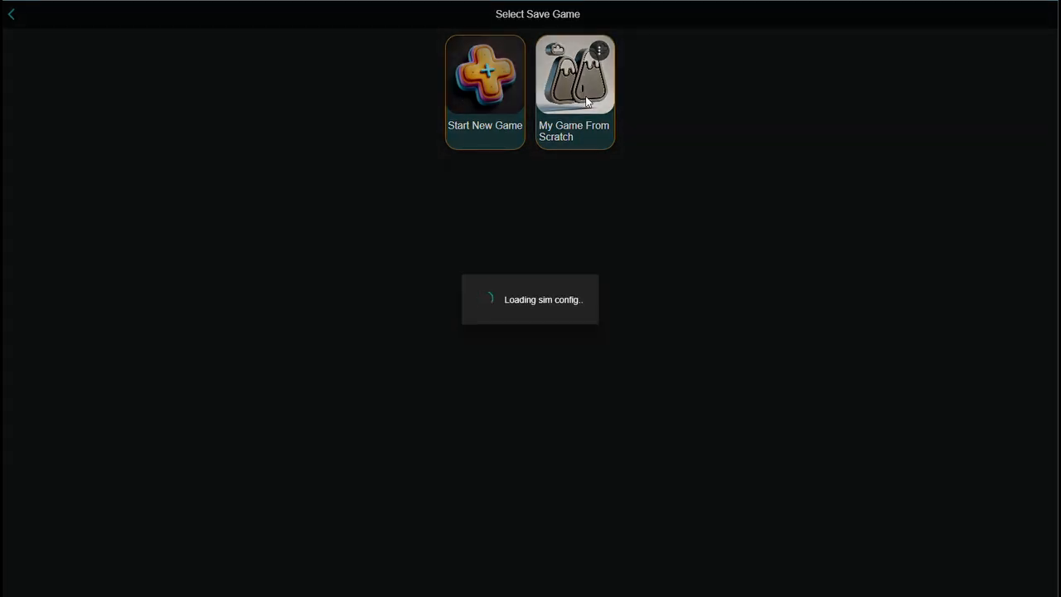